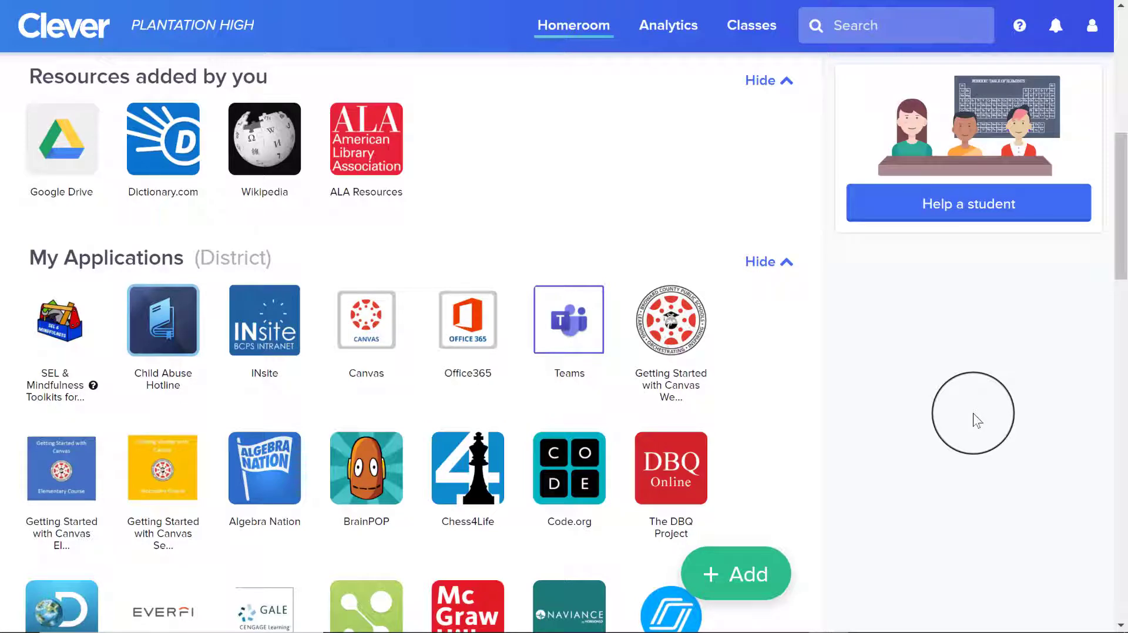
Open Office 365 from the Clever applications and launch Sway
left_click(462, 329)
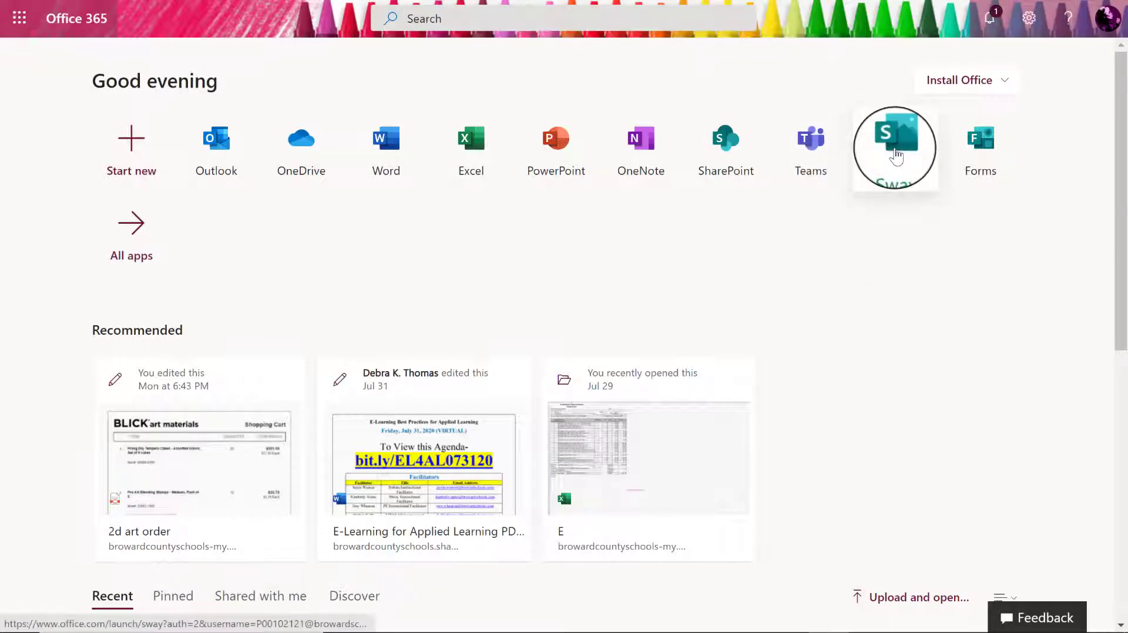
left_click(896, 156)
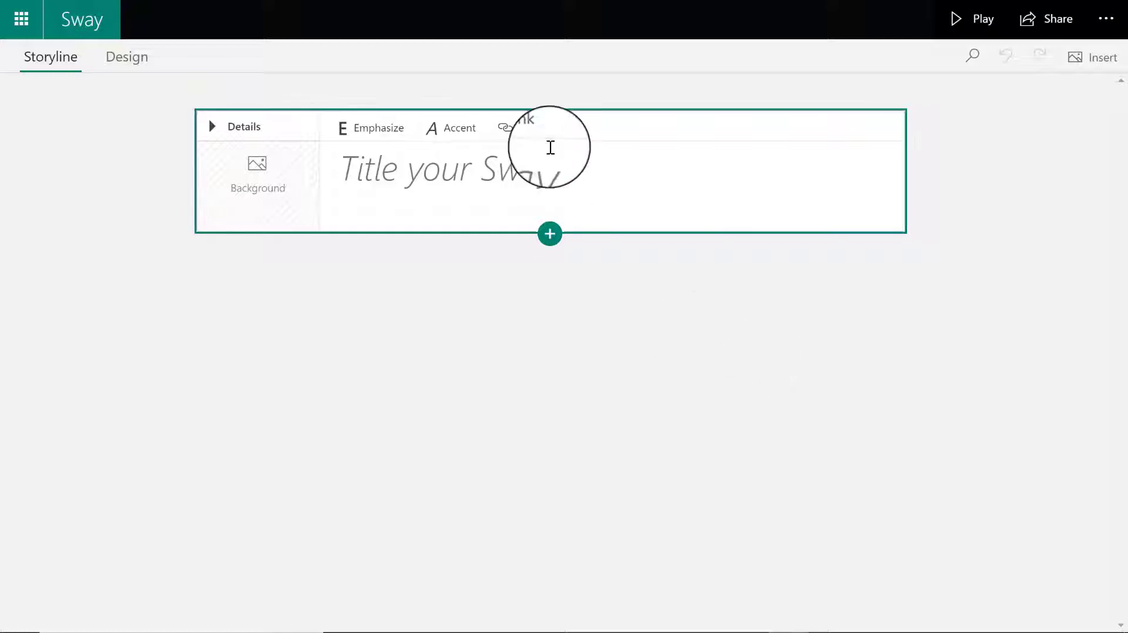
Title the Sway "7 Elements, 7 Images" and emphasize the whole title
left_click(548, 168)
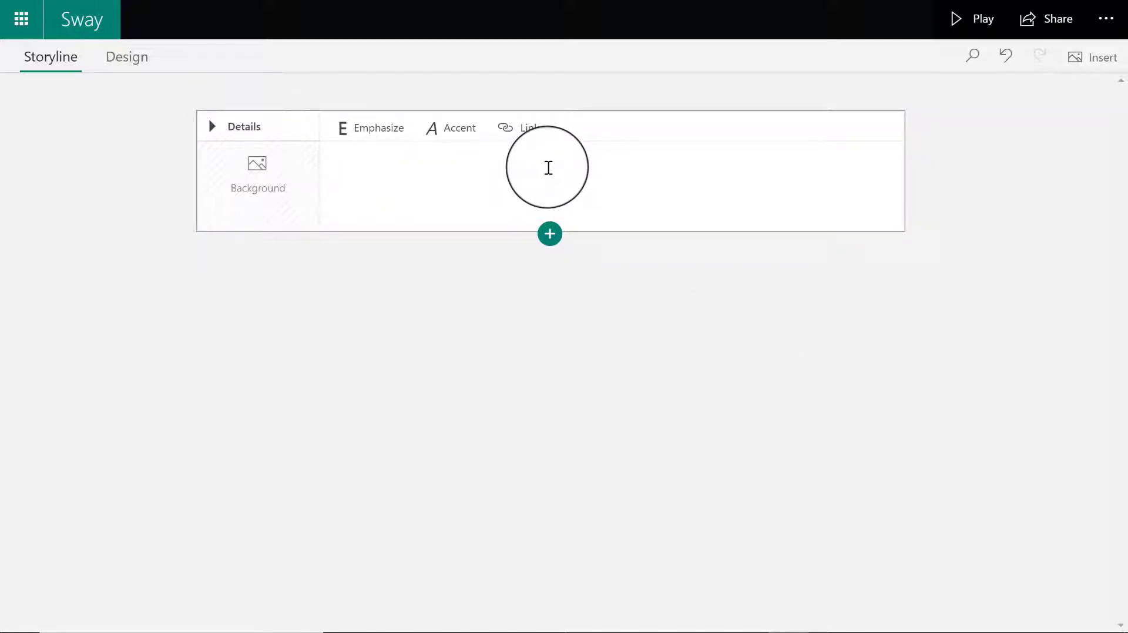
type("7 Eleme")
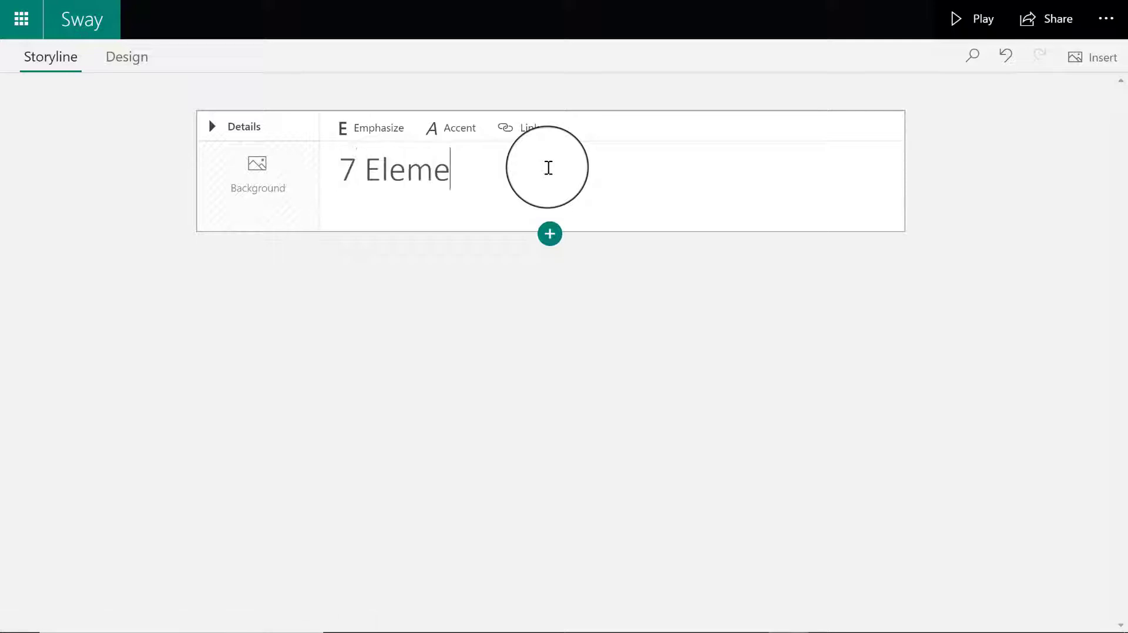
type("nts, 7 Images")
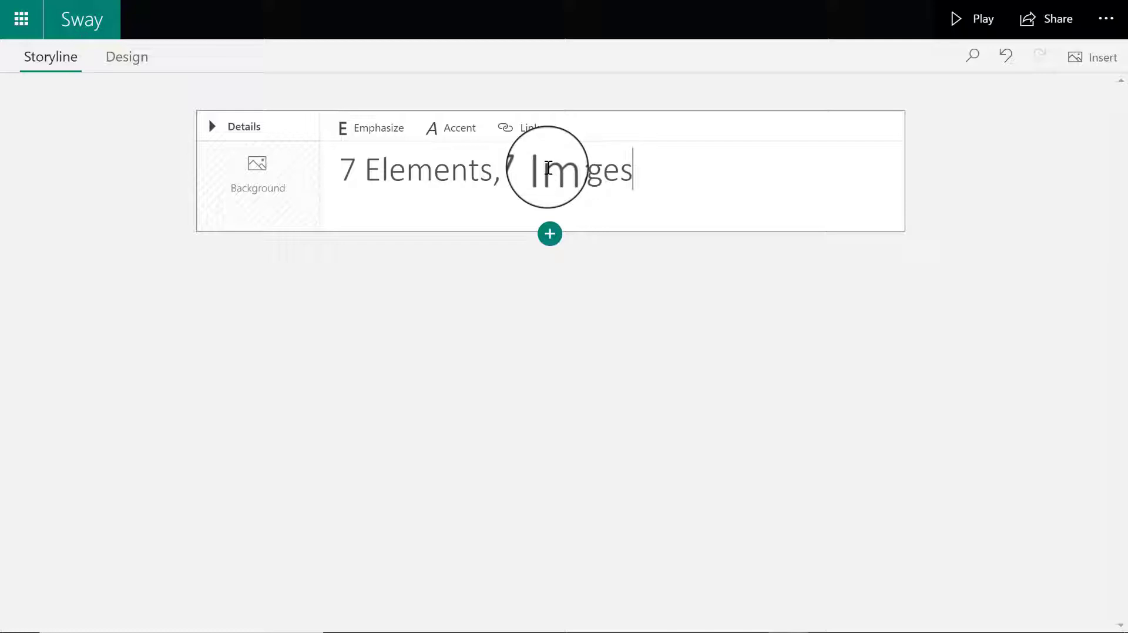
left_click_drag(698, 171, 339, 180)
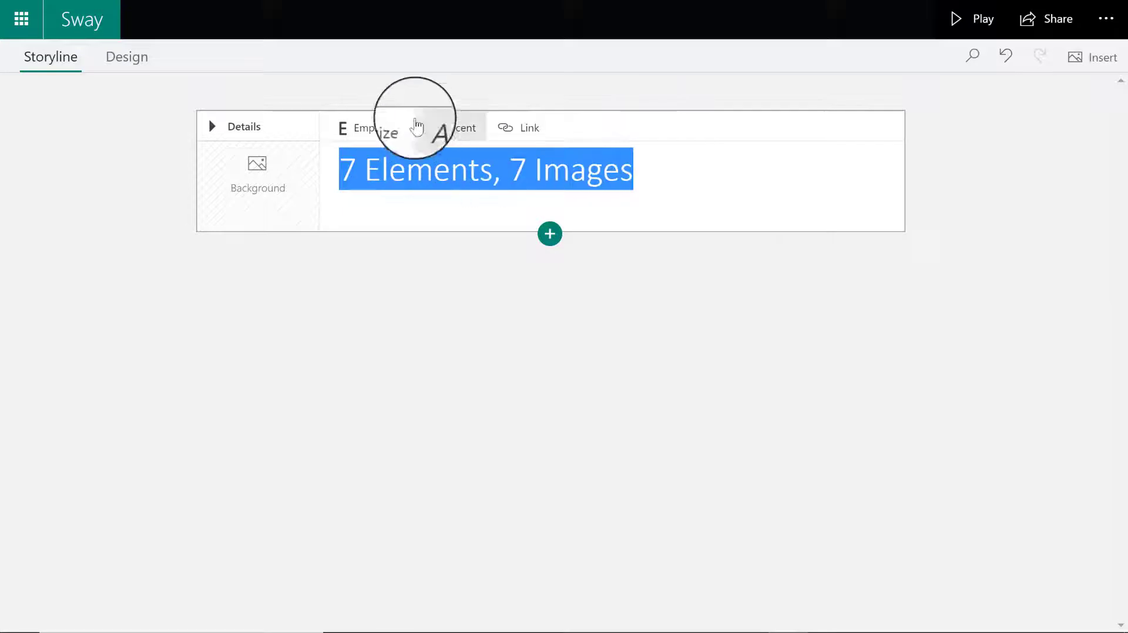
left_click(389, 129)
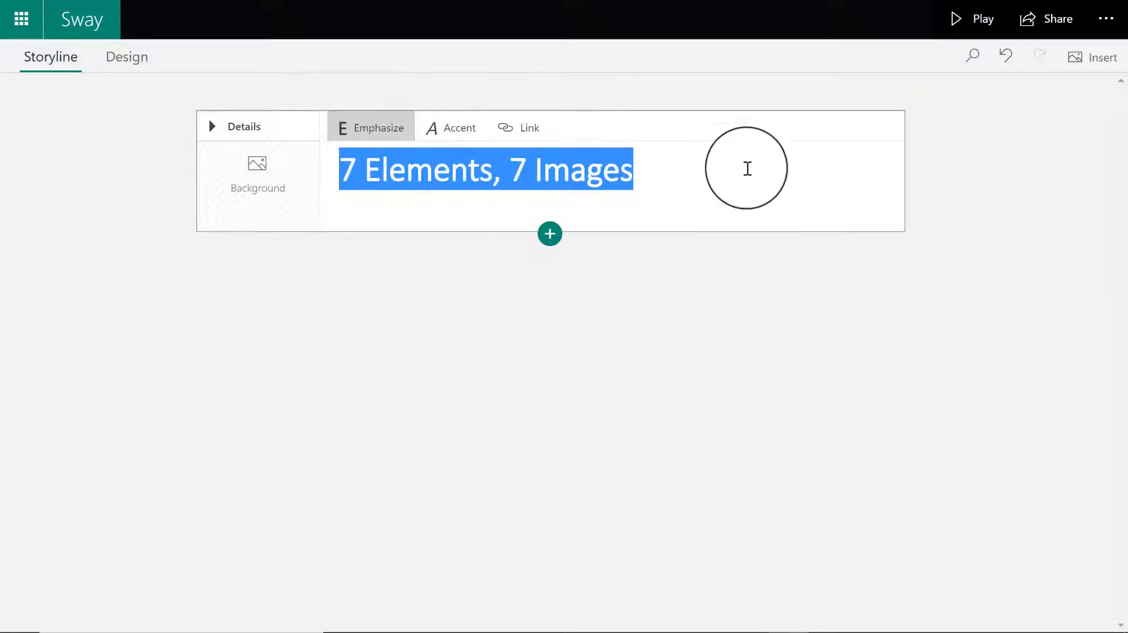
left_click(747, 164)
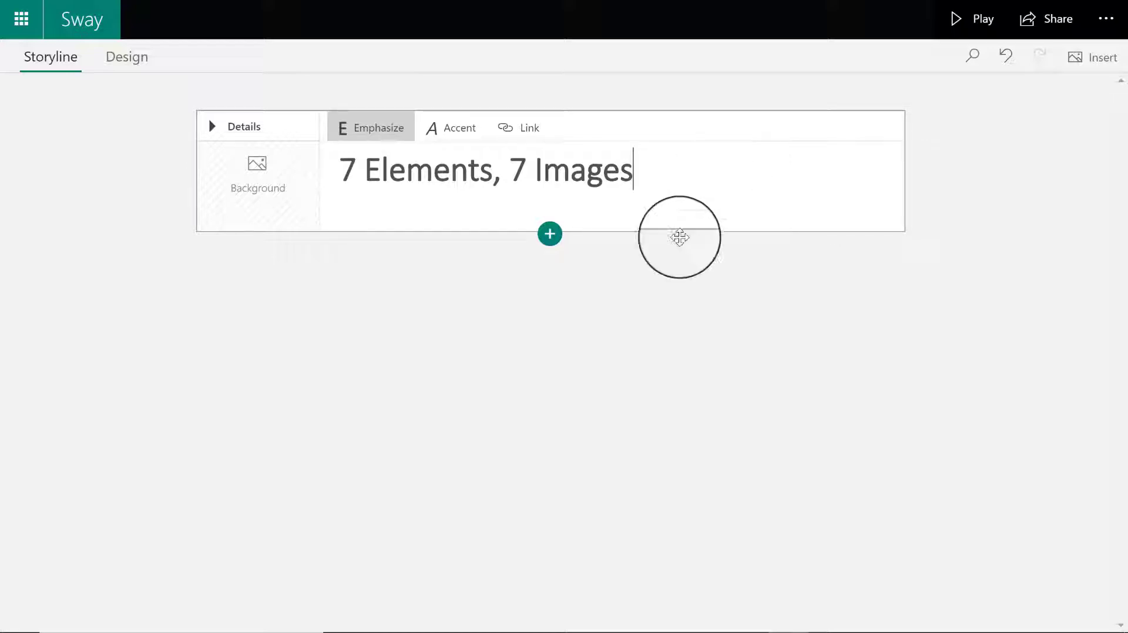
Add a text card below the title card and enter "Fun Facts:" as its first line
left_click(551, 235)
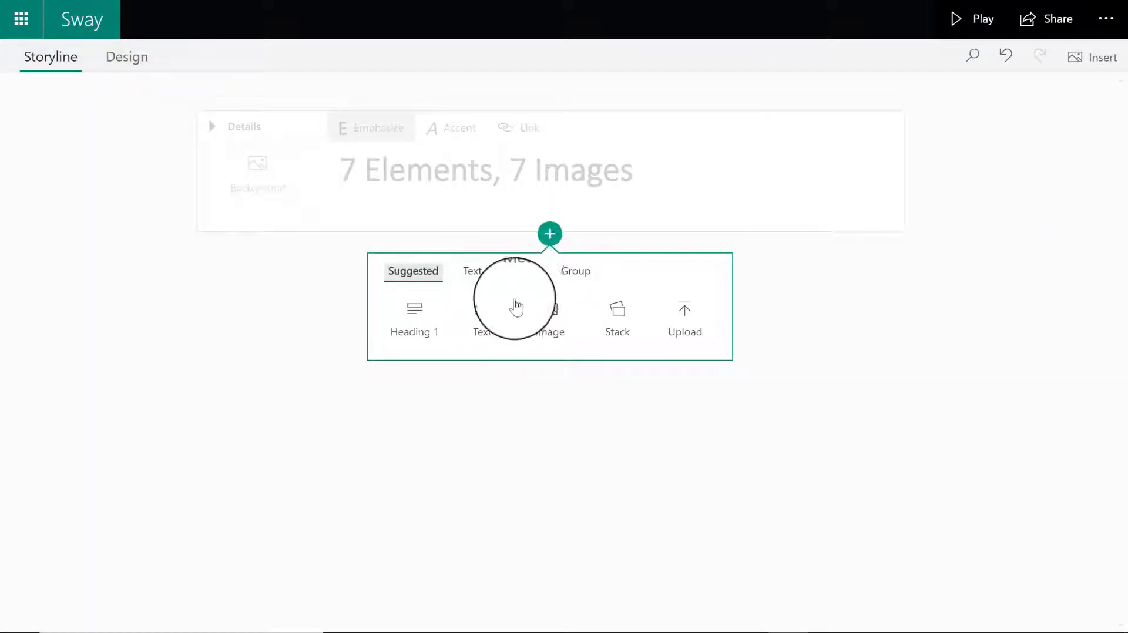
left_click(485, 322)
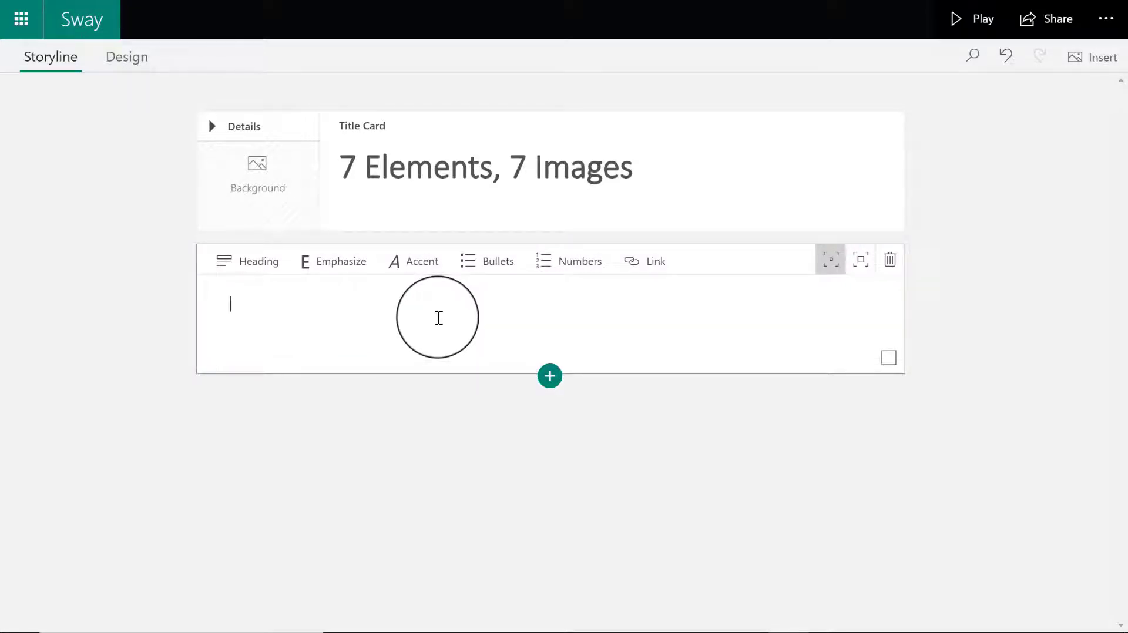
type("Fun Facts:")
key("Return")
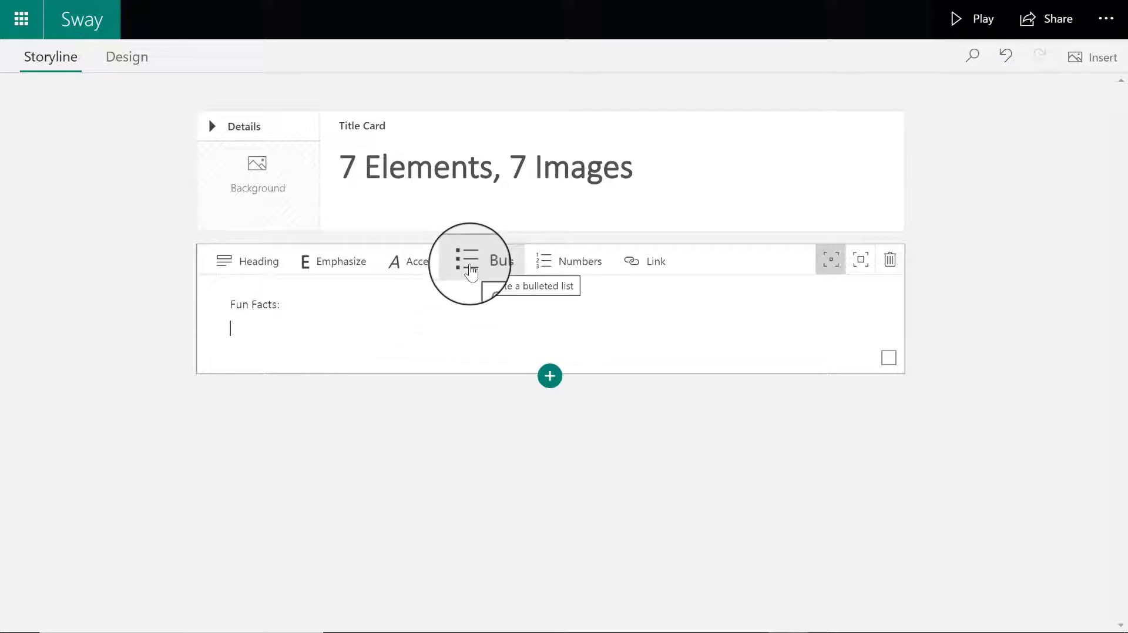
Add a bulleted list under "Fun Facts:" with the items "Blah", "blah blah" and "blah"
left_click(470, 270)
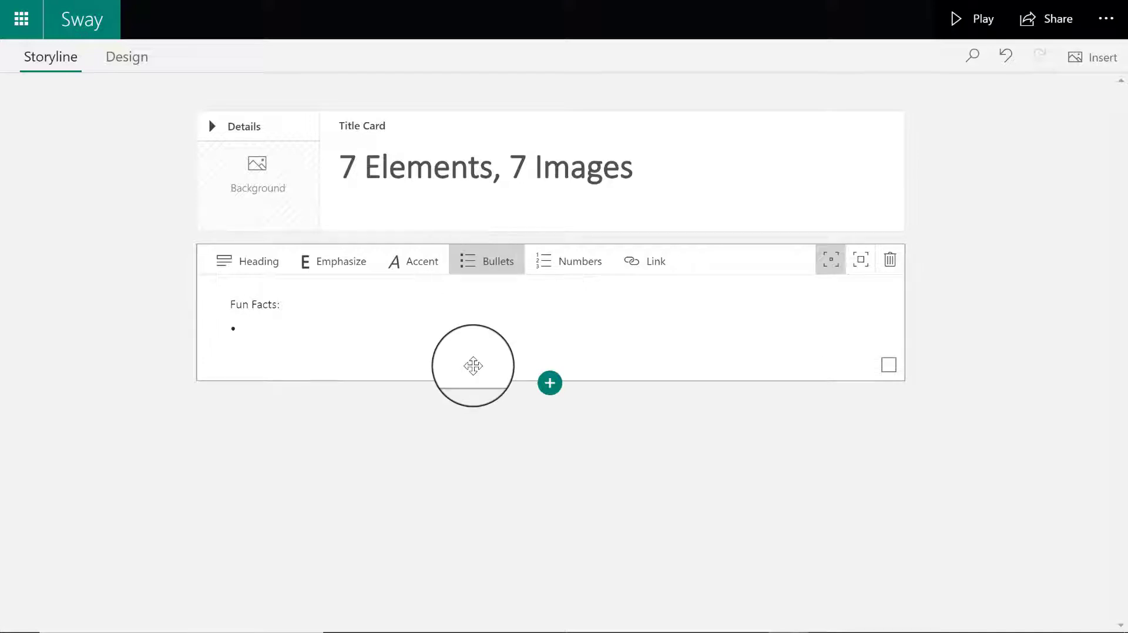
type("Blah")
key("Return")
type("blah ")
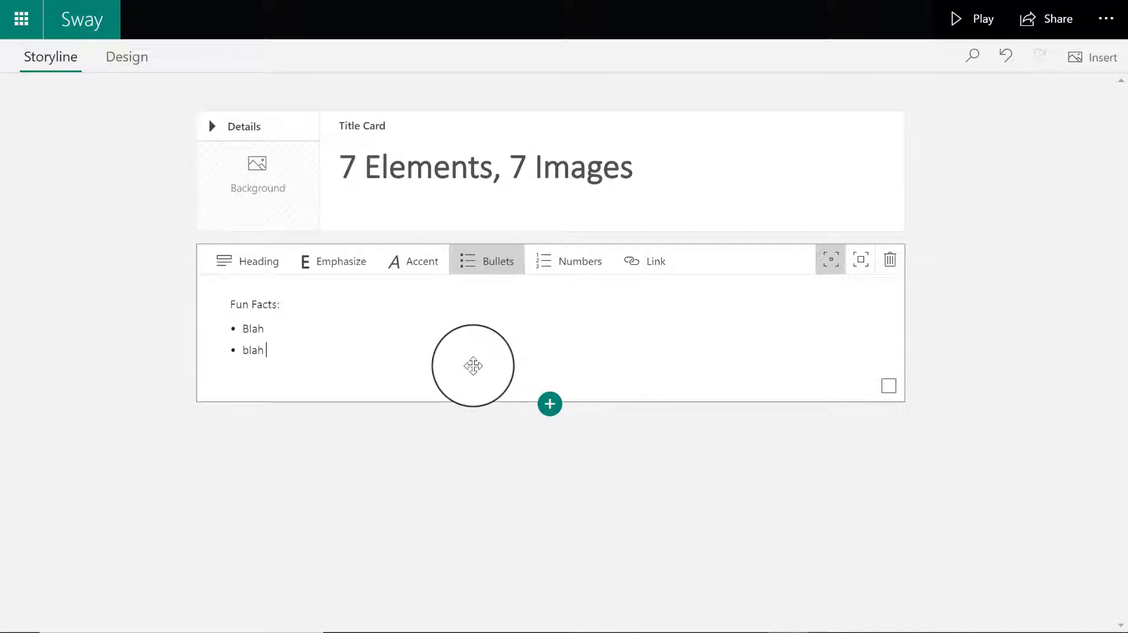
type("blah")
key("Return")
type("blah")
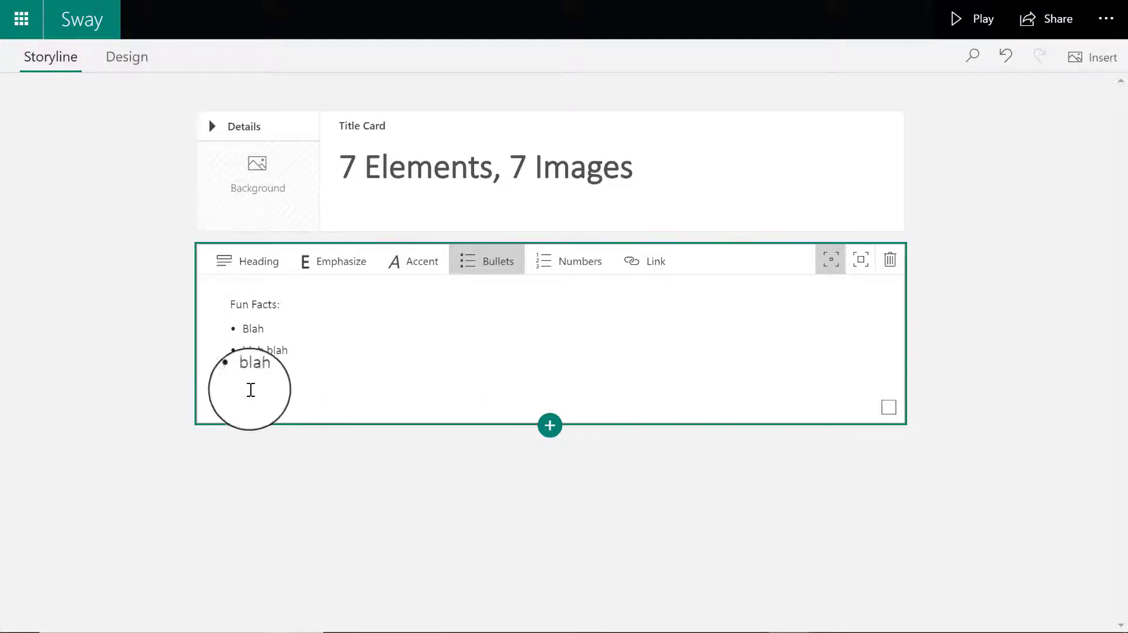
left_click(247, 388)
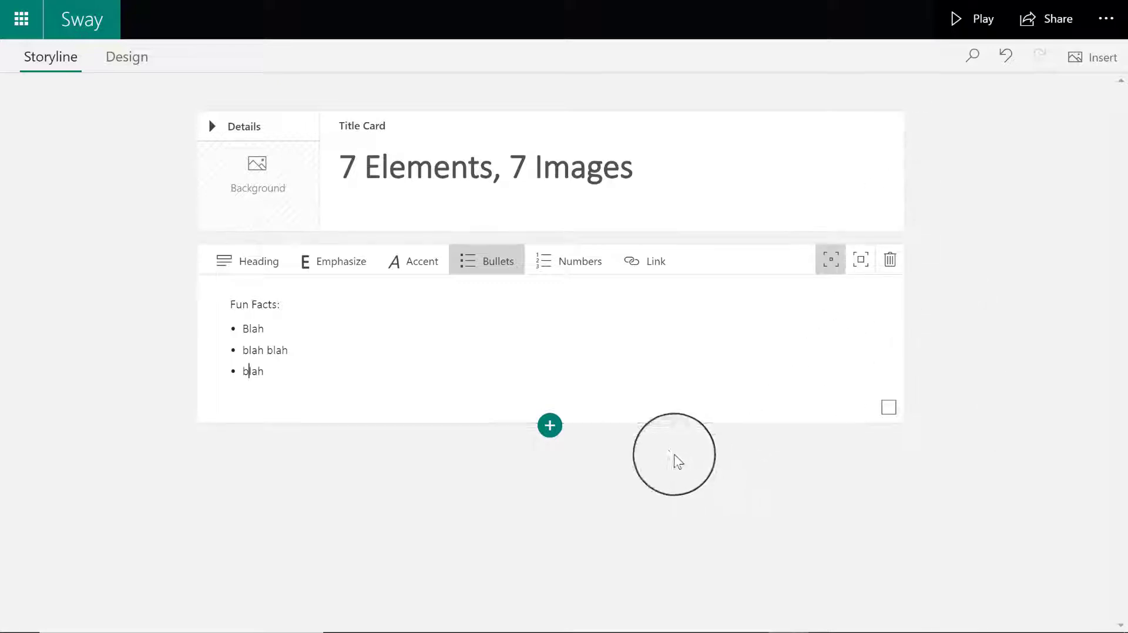
Add an image card below the text card and upload the leaf photo 20200806_152629 from the device
left_click(550, 426)
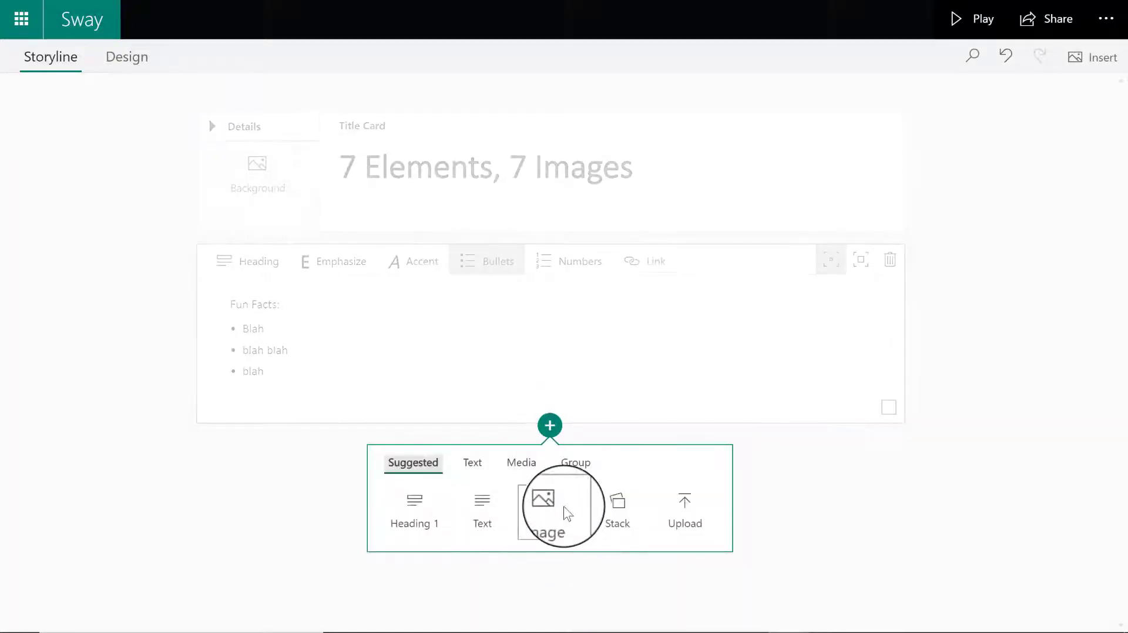
left_click(543, 506)
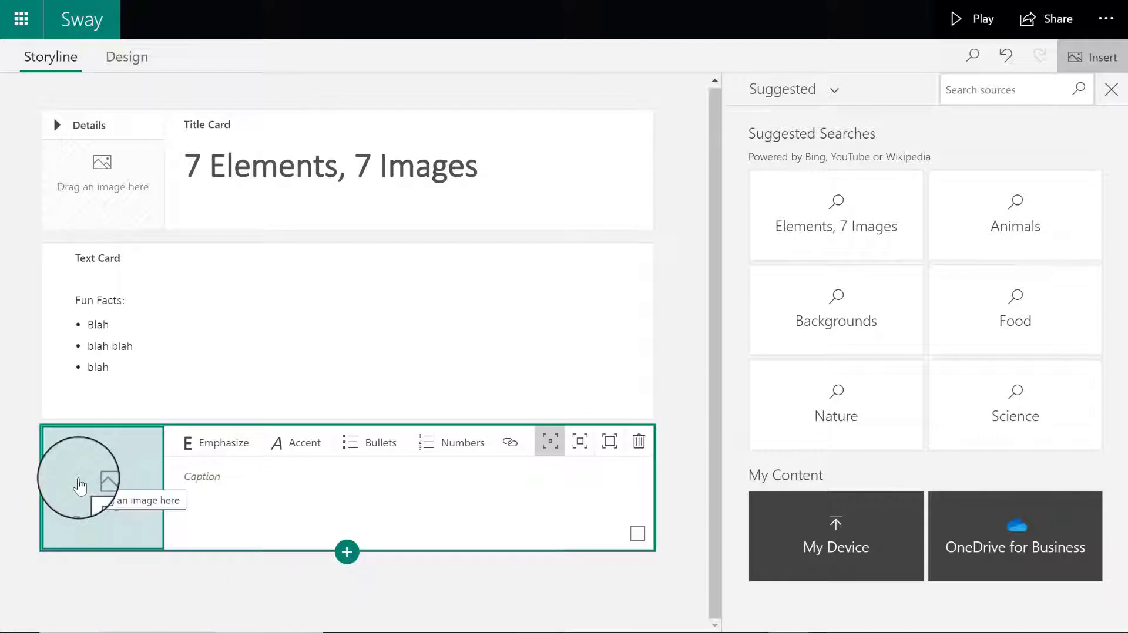
left_click(80, 486)
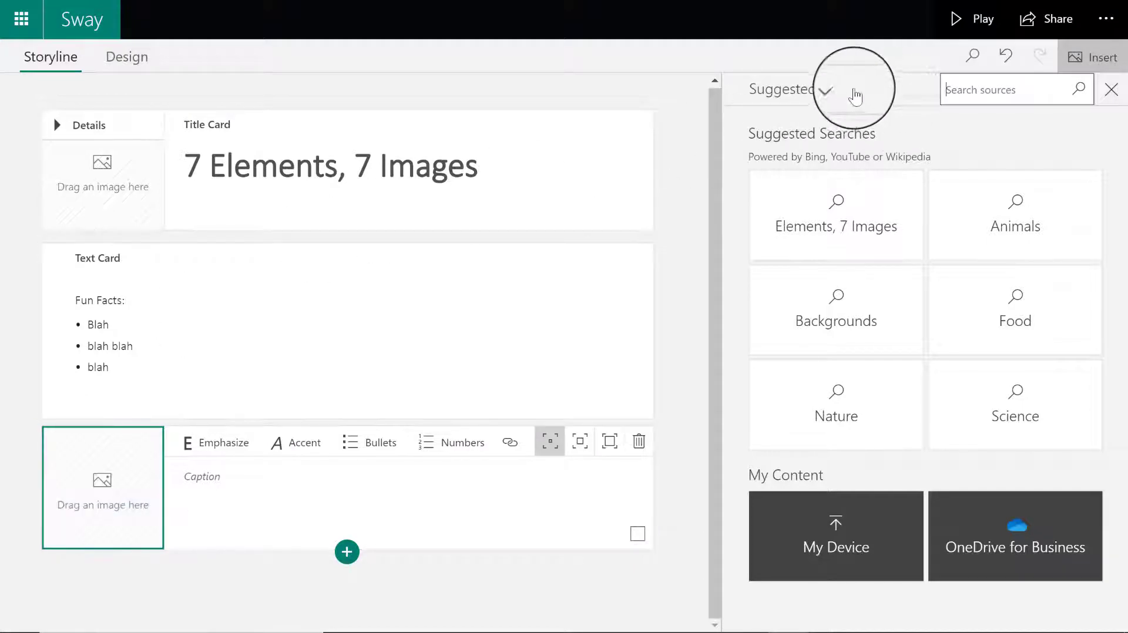
left_click(851, 94)
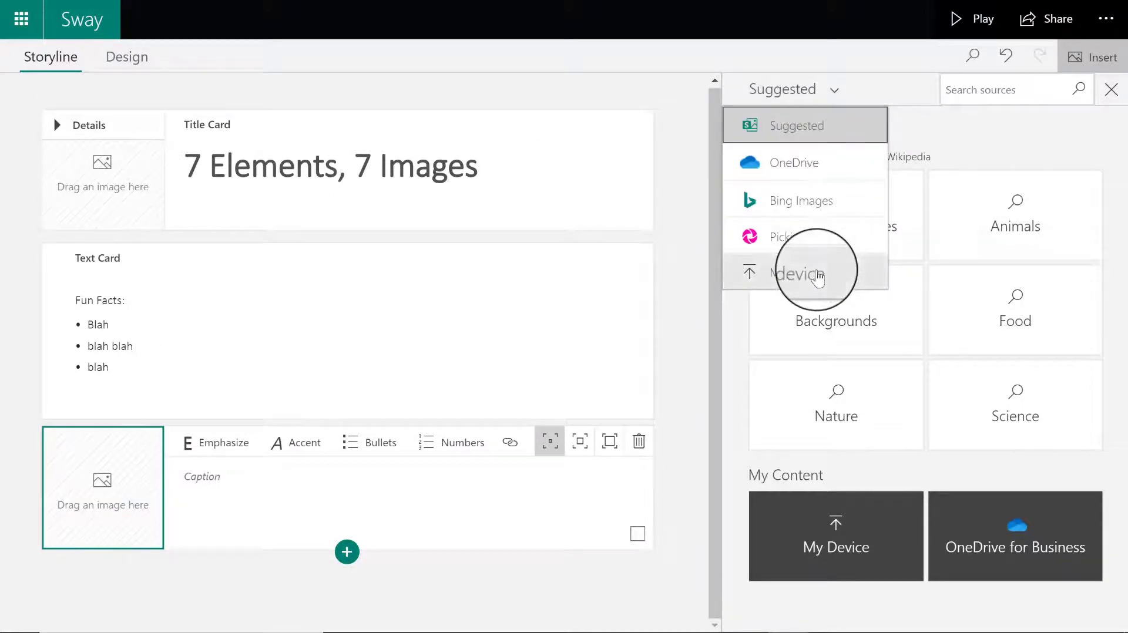
left_click(816, 275)
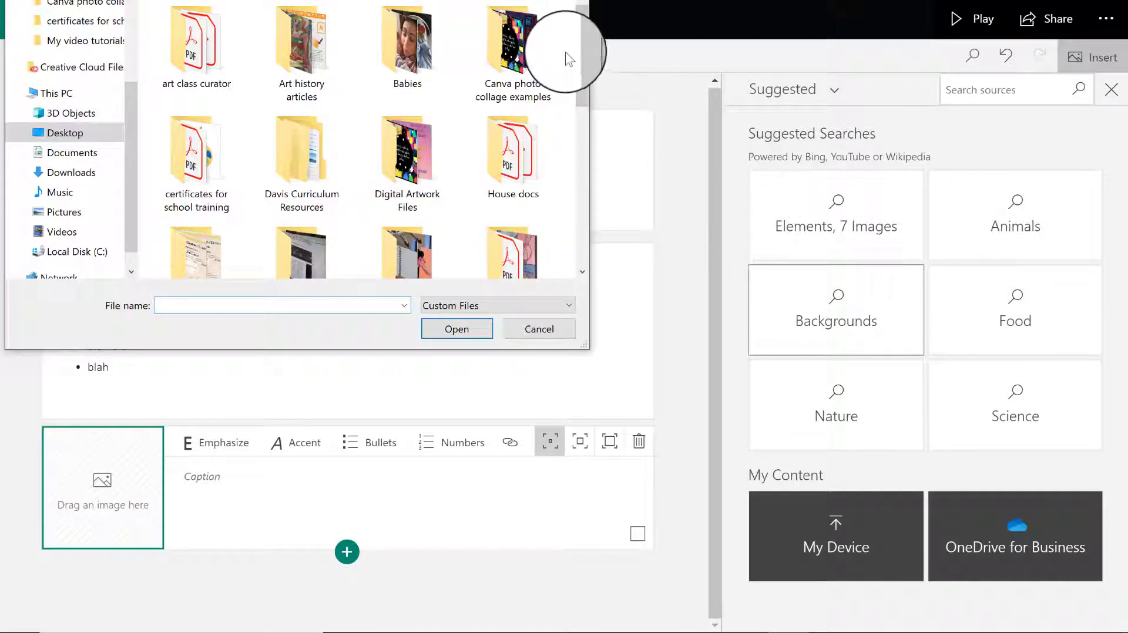
left_click_drag(584, 12, 567, 182)
left_click(200, 106)
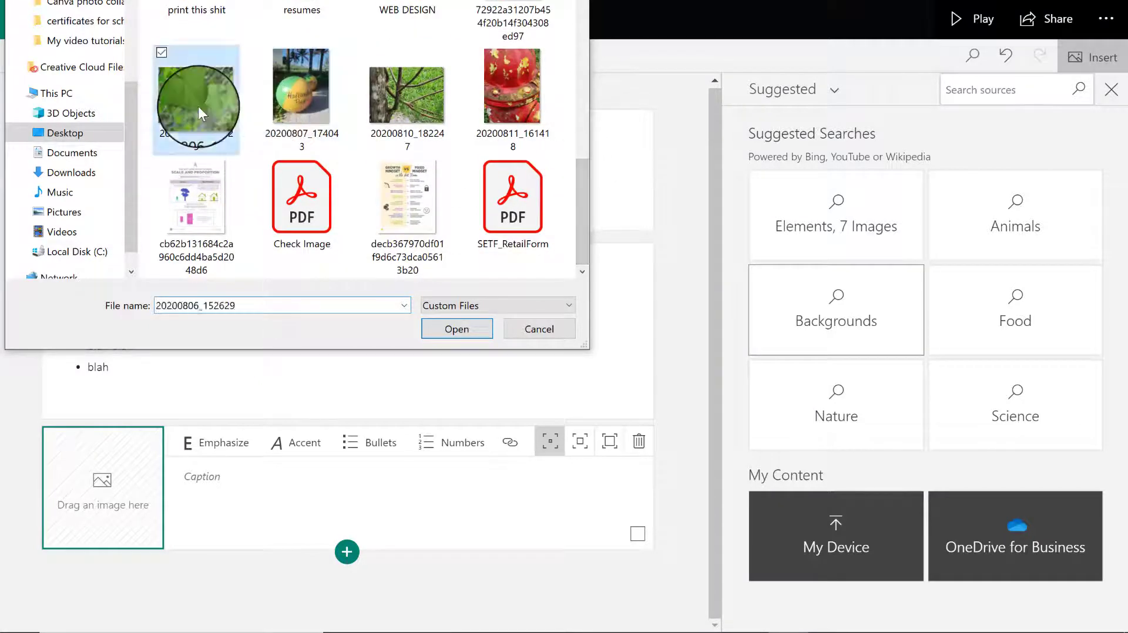
left_click(431, 328)
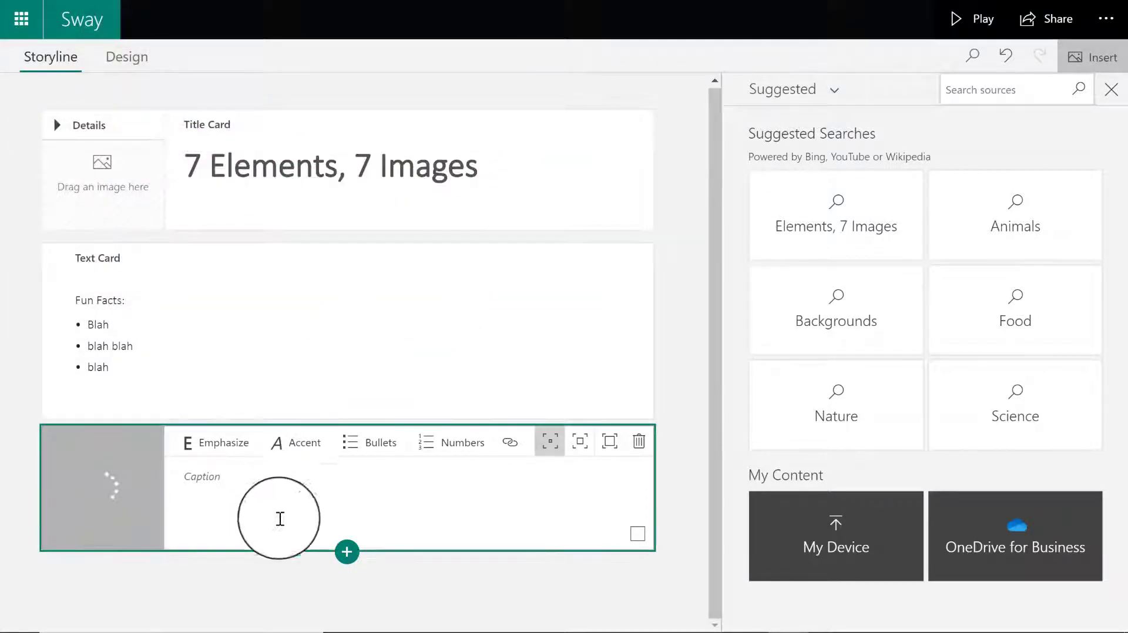
Enter "SHAPE" as the leaf image's caption heading and emphasize it
left_click(340, 498)
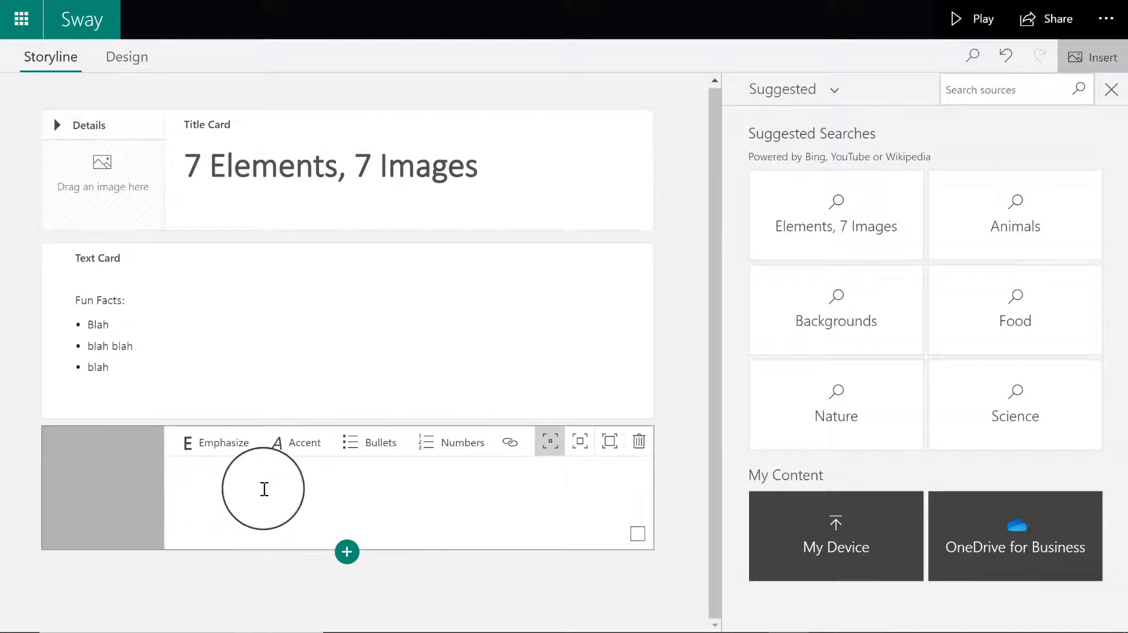
type("SHAPE")
left_click_drag(232, 477, 185, 477)
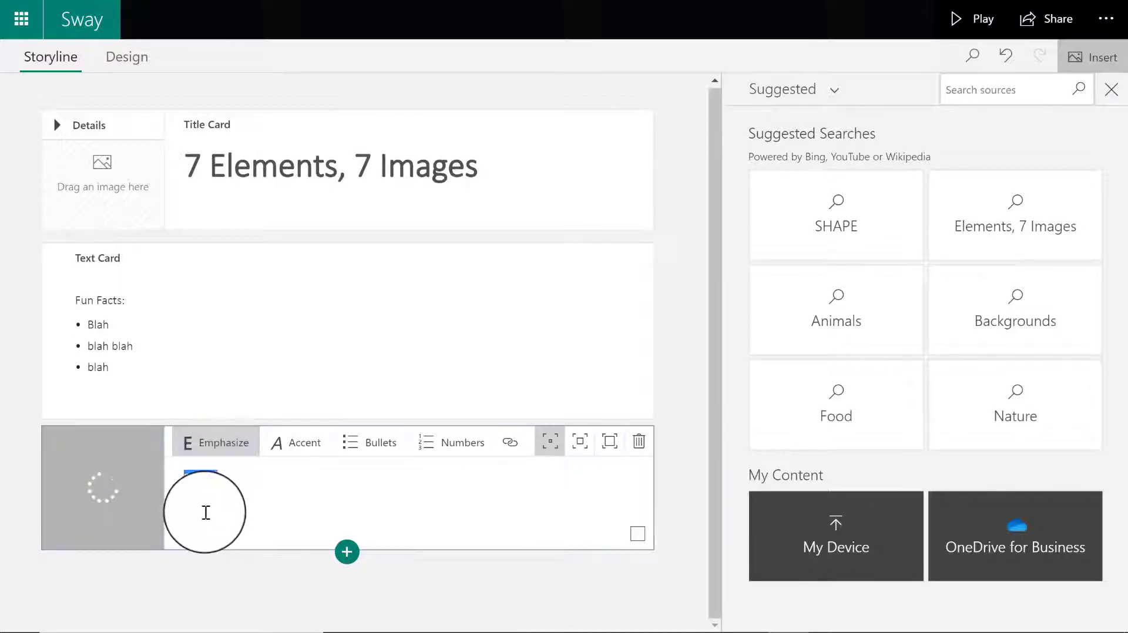
key("BackSpace")
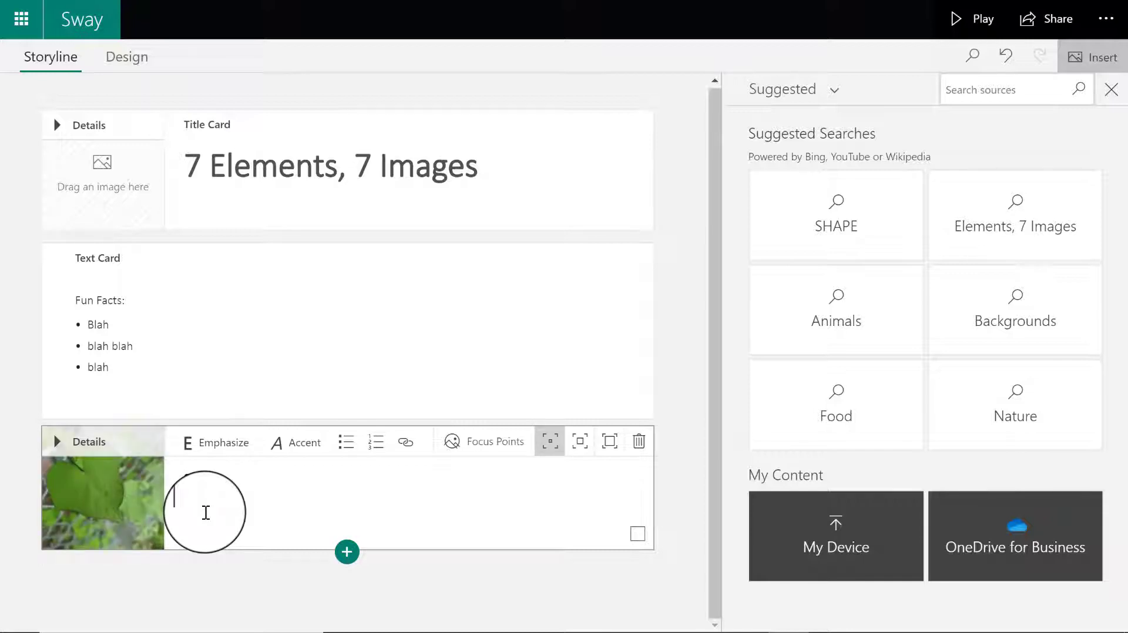
Add the caption sentence "The leaf in the image represents an organic shape." below the SHAPE heading
type("t")
key("BackSpace")
type("T")
type("he leaf is ne")
type("image represent")
type("s an o")
type("rganic shap")
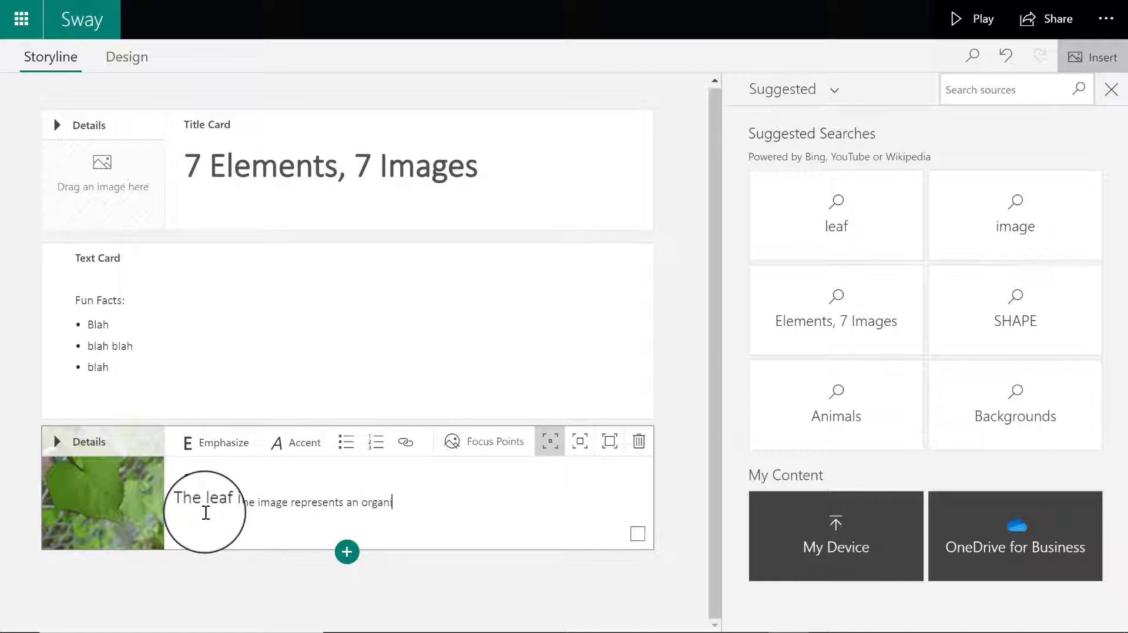
type("e.")
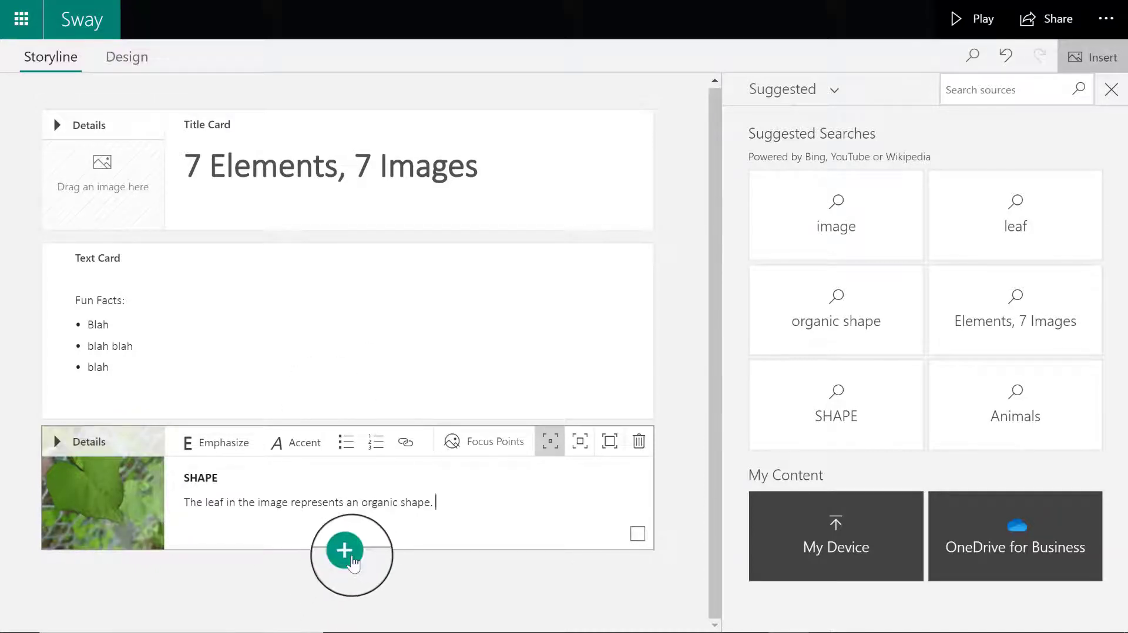
Add a second image card below the leaf card and upload the painted ball photo 20200807_174043 from the device
left_click(352, 561)
left_click(342, 600)
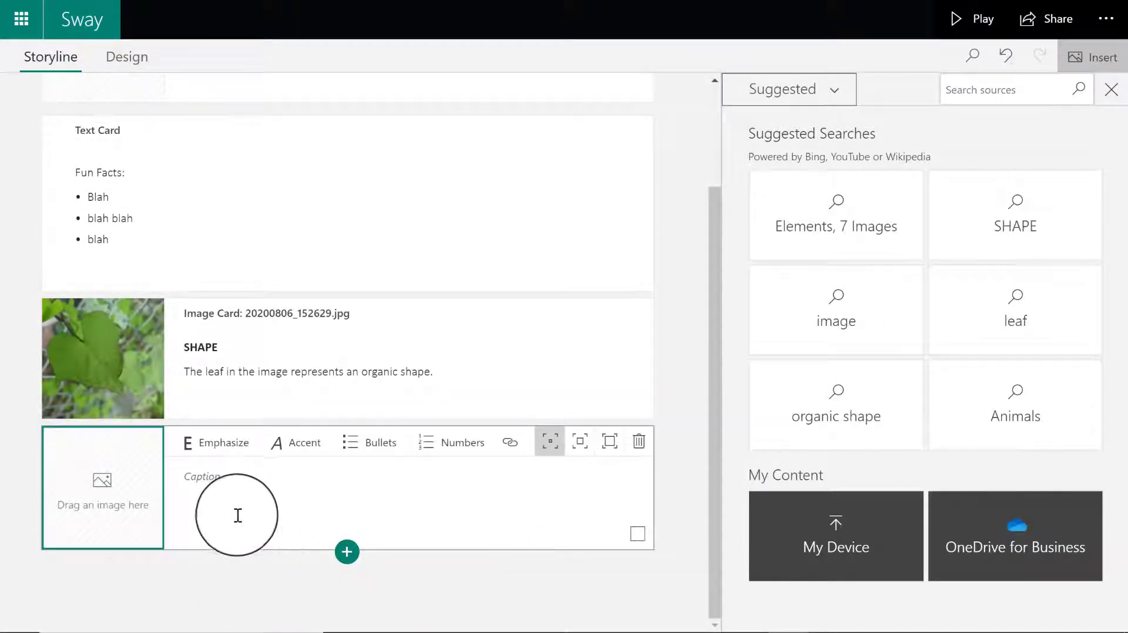
left_click(834, 92)
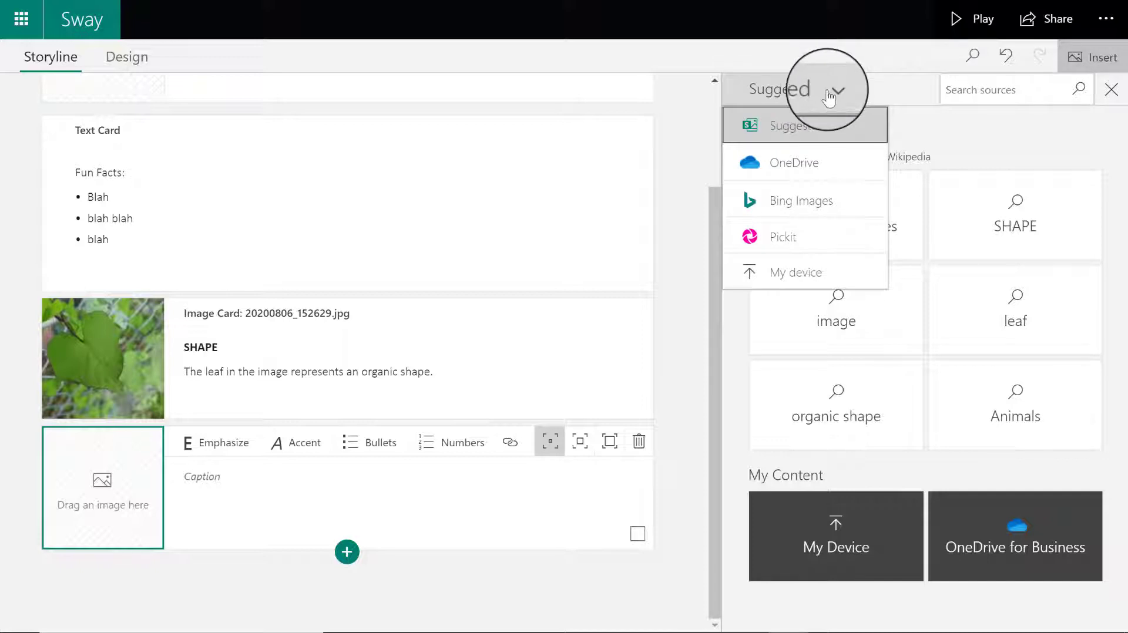
left_click(745, 381)
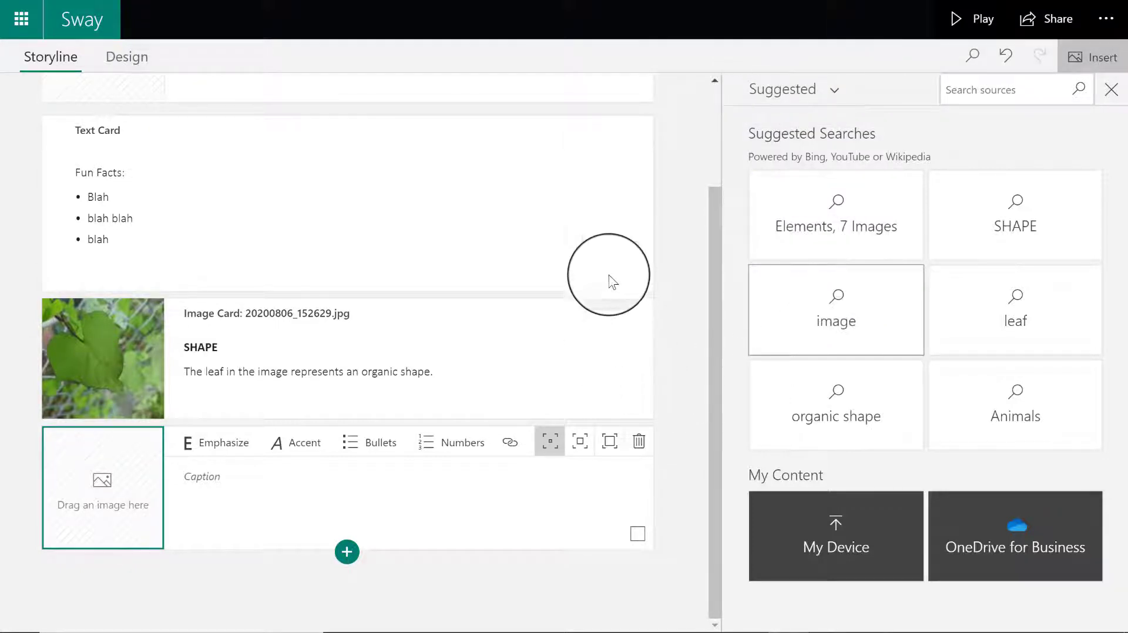
left_click_drag(578, 85, 585, 231)
left_click(323, 160)
left_click(453, 330)
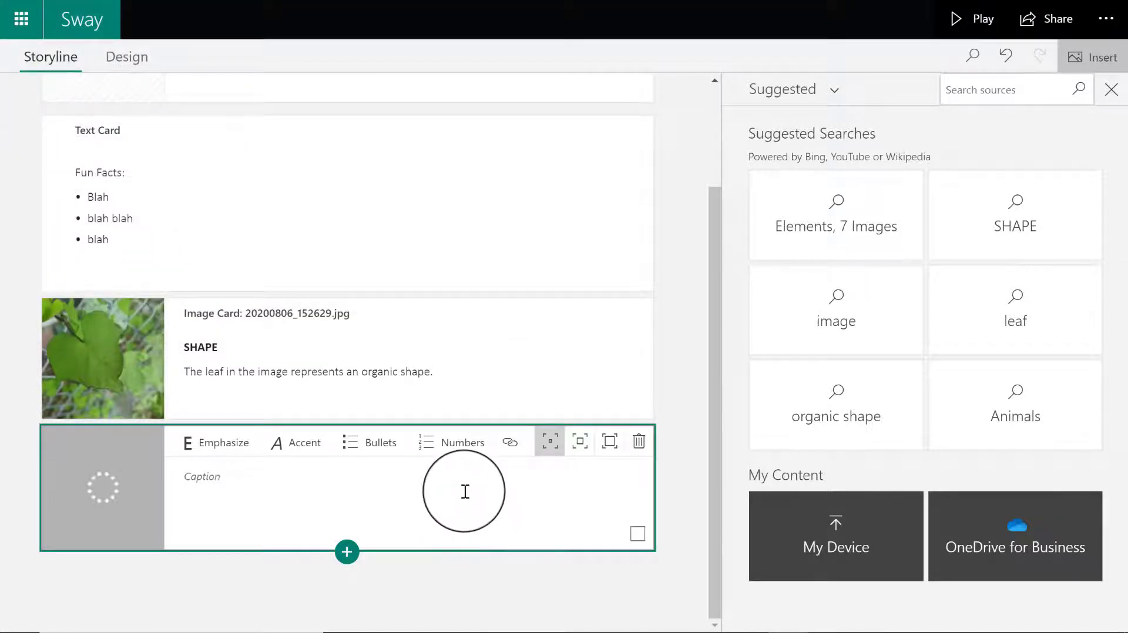
Enter "FORM" as the ball image's caption heading and emphasize it
left_click(464, 492)
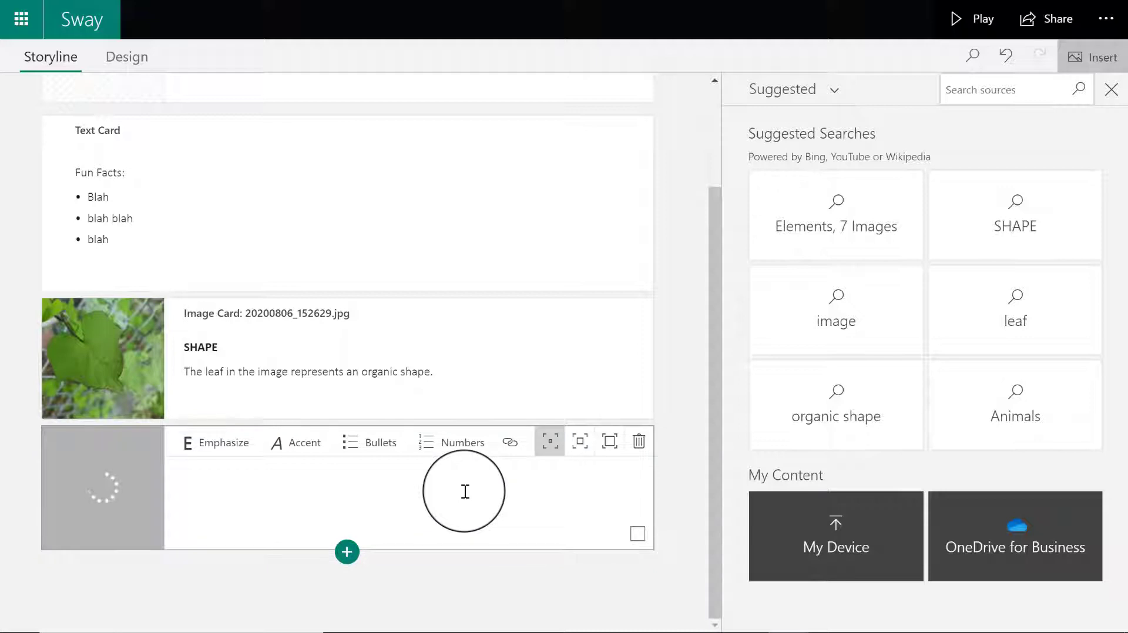
type("FORM")
left_click_drag(217, 478, 176, 477)
left_click(232, 453)
left_click(233, 517)
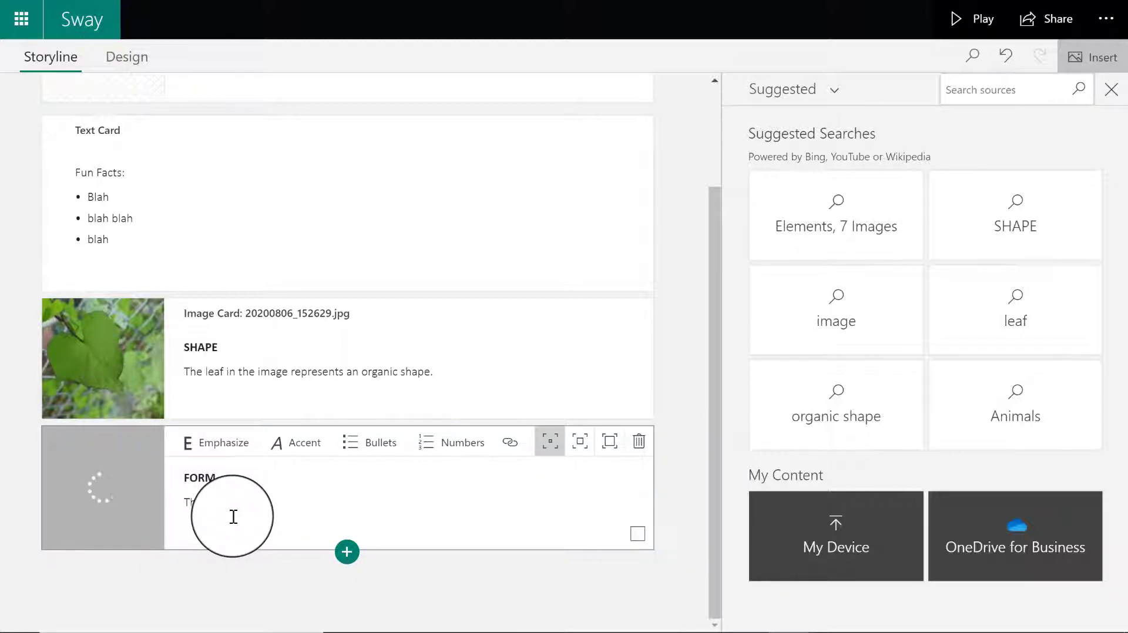
Add the sentence "The 3D sphere in the image may look light, but it is heavy and impossible to move... much like a 3D form." below FORM
type("The 3D shp")
key("BackSpace")
key("BackSpace")
type("phere in ")
type("the image may")
type(" look ")
type("light, but it ")
type("is heavy")
type(" and impor")
type("sible move, ")
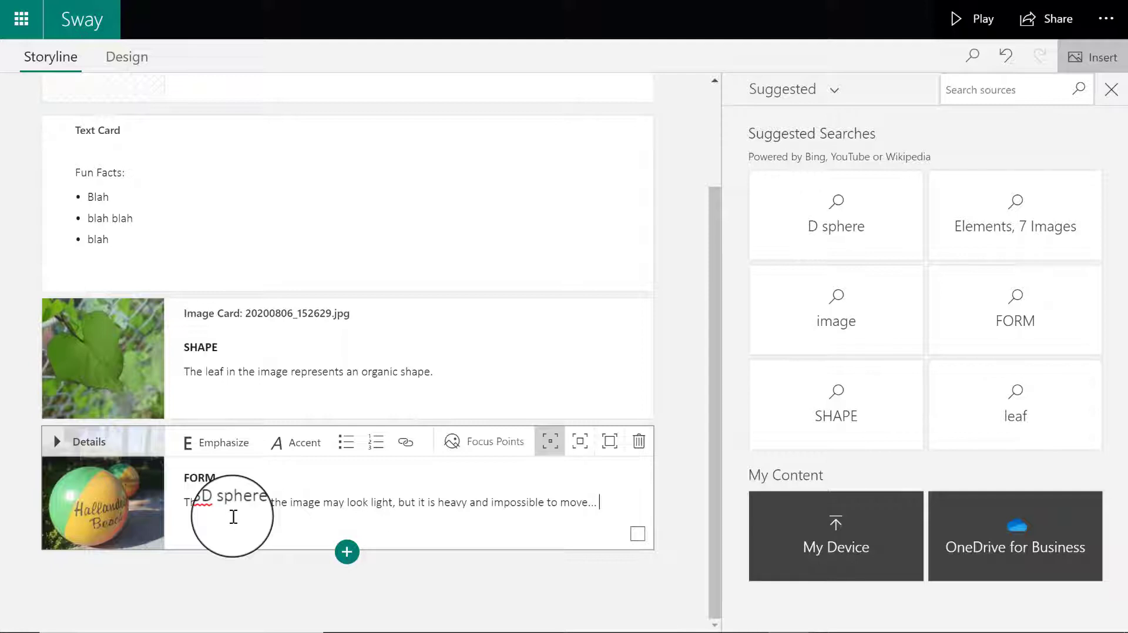
type(" much like a ")
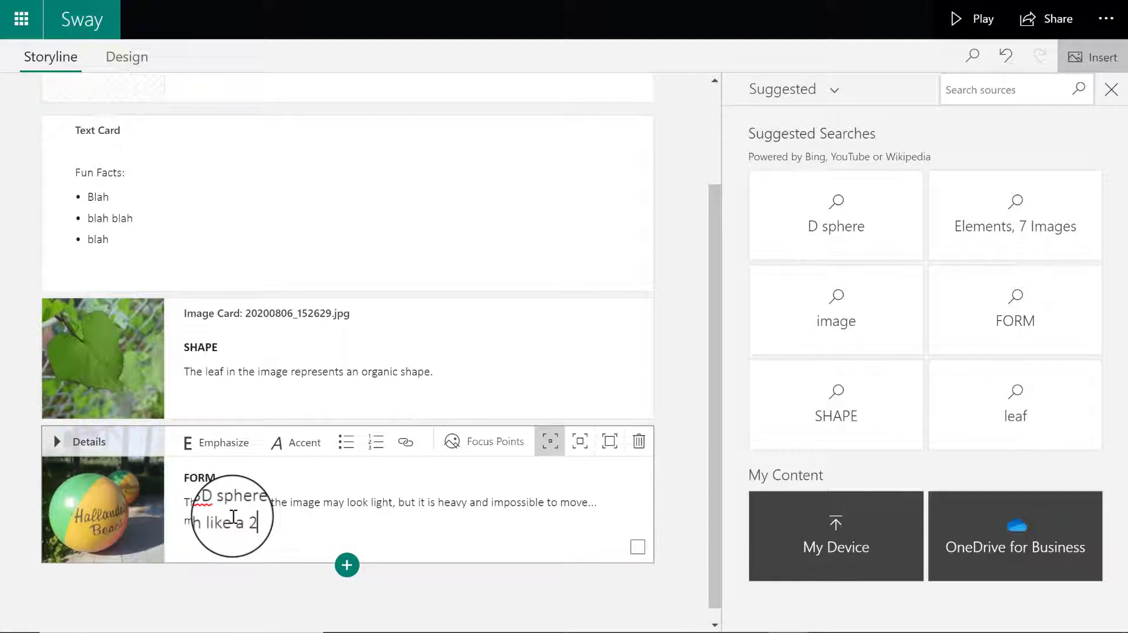
type("3D")
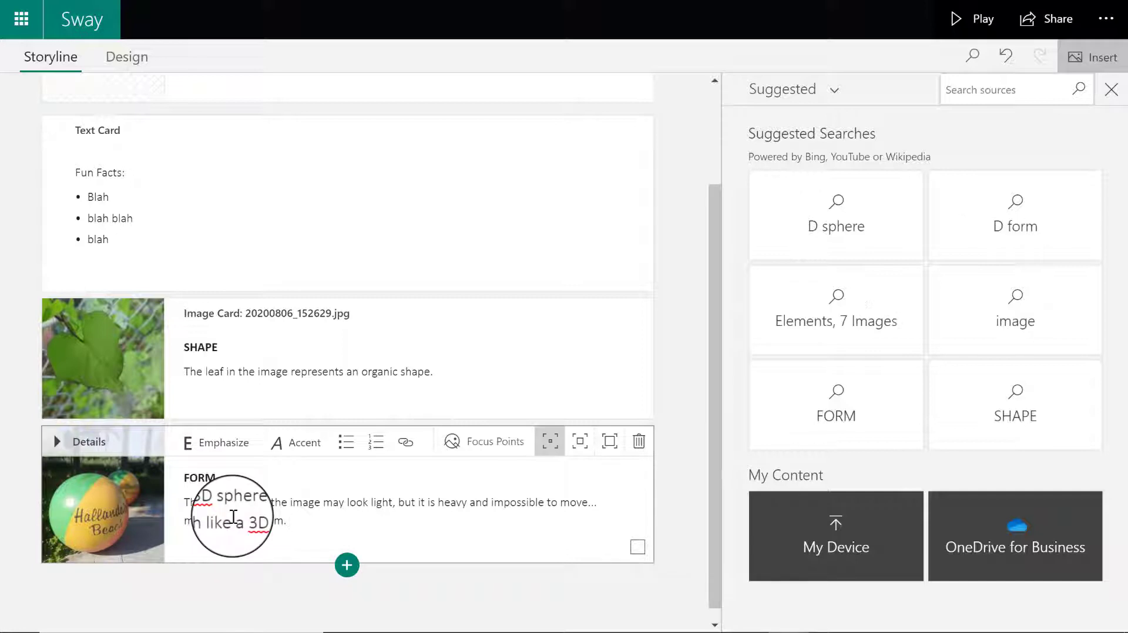
type(" form.")
Add a third image card below the ball card and upload the red hydrant photo 20200811_161418 from the device
left_click(347, 565)
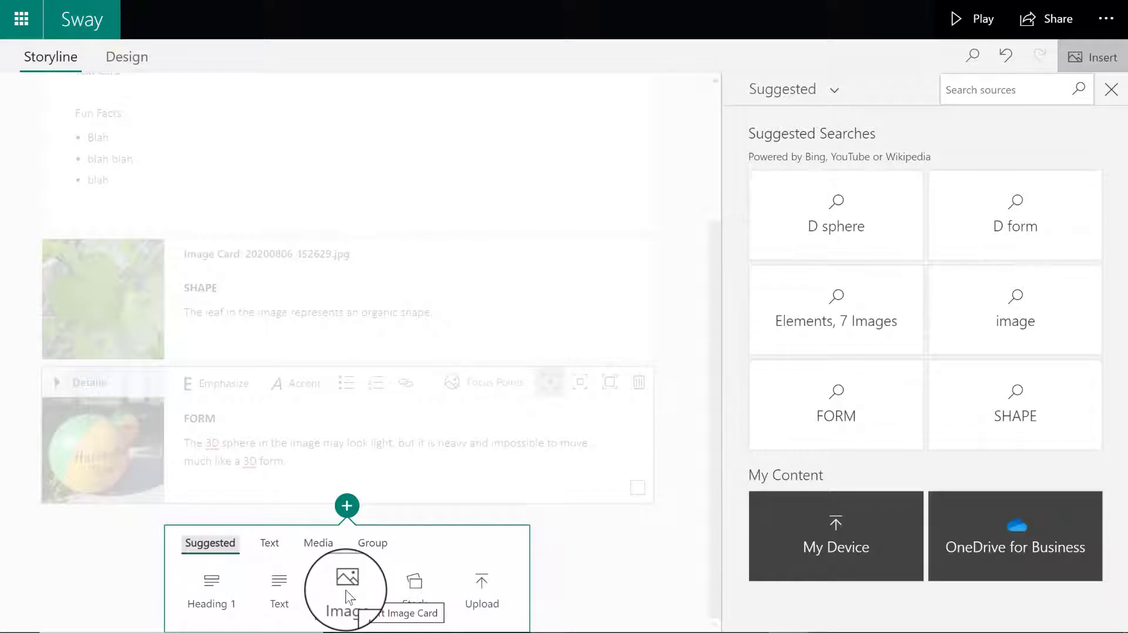
left_click(348, 595)
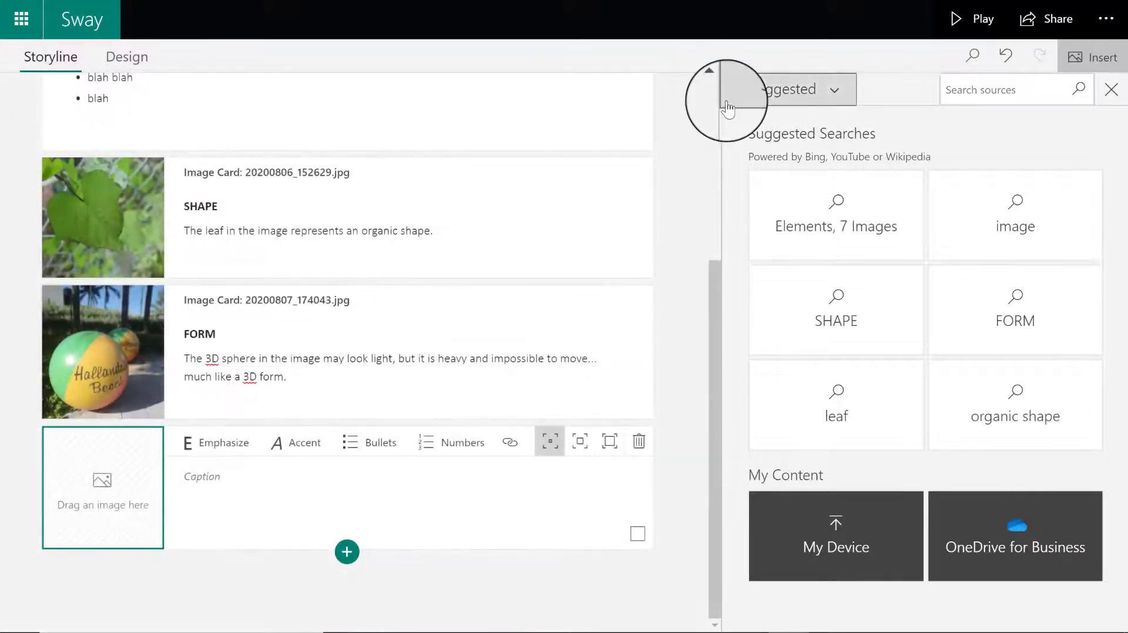
left_click(770, 89)
left_click(803, 270)
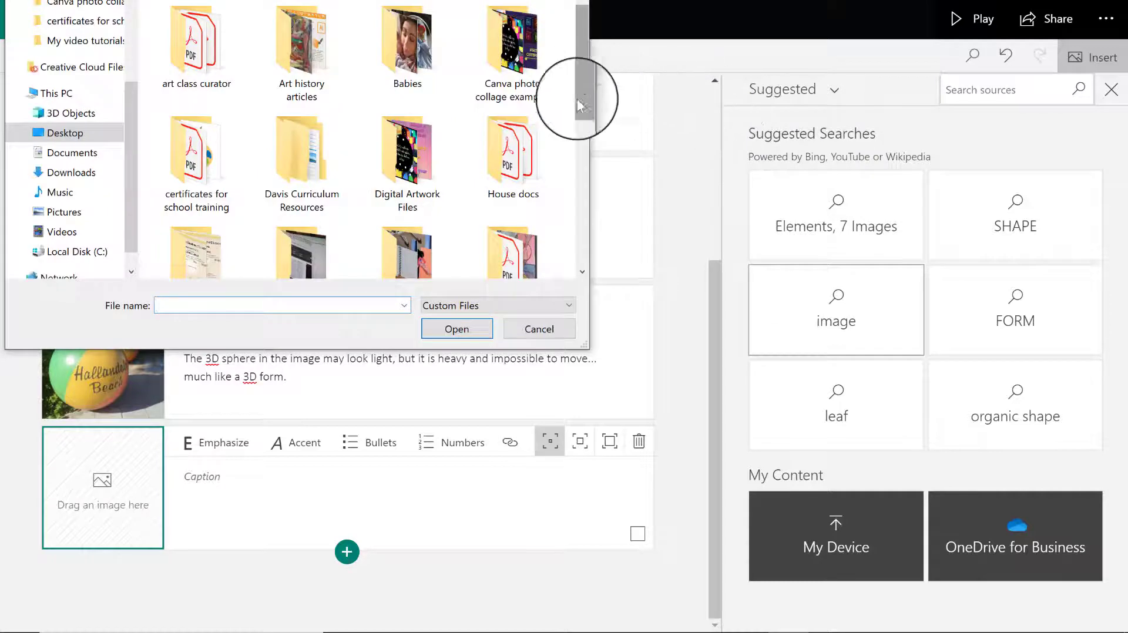
scroll(579, 139, "down", 10)
left_click(528, 176)
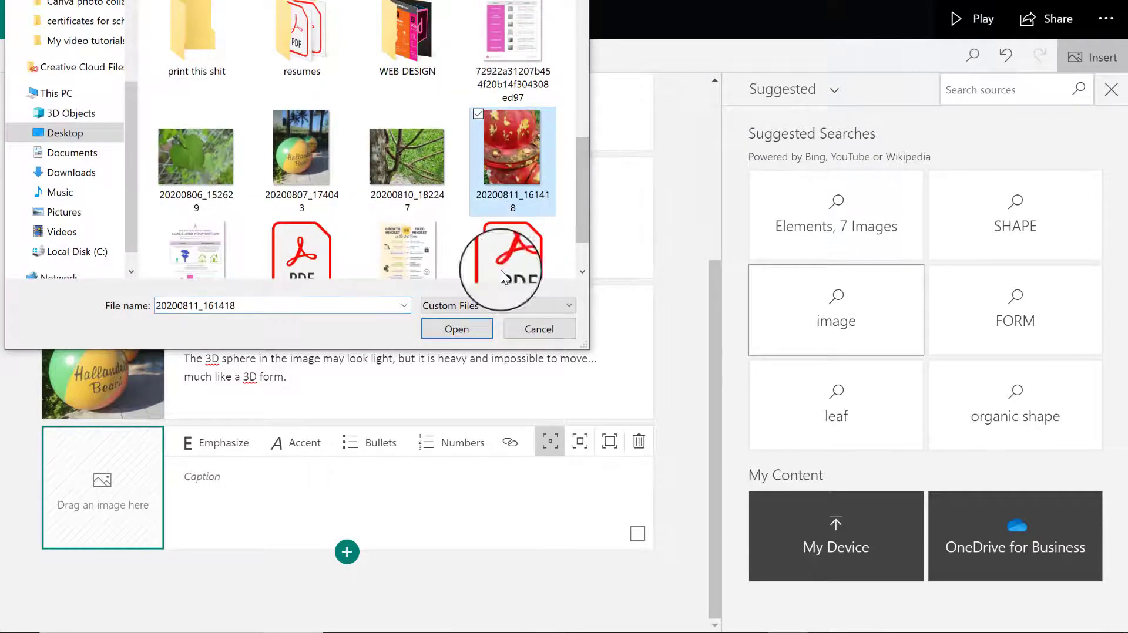
left_click(482, 334)
Caption the hydrant image with an emphasized "TEXTURE" heading and the sentence "The peeling paint in the hydrant creates an interesting visual texture."
left_click(267, 506)
type("TEXTURE")
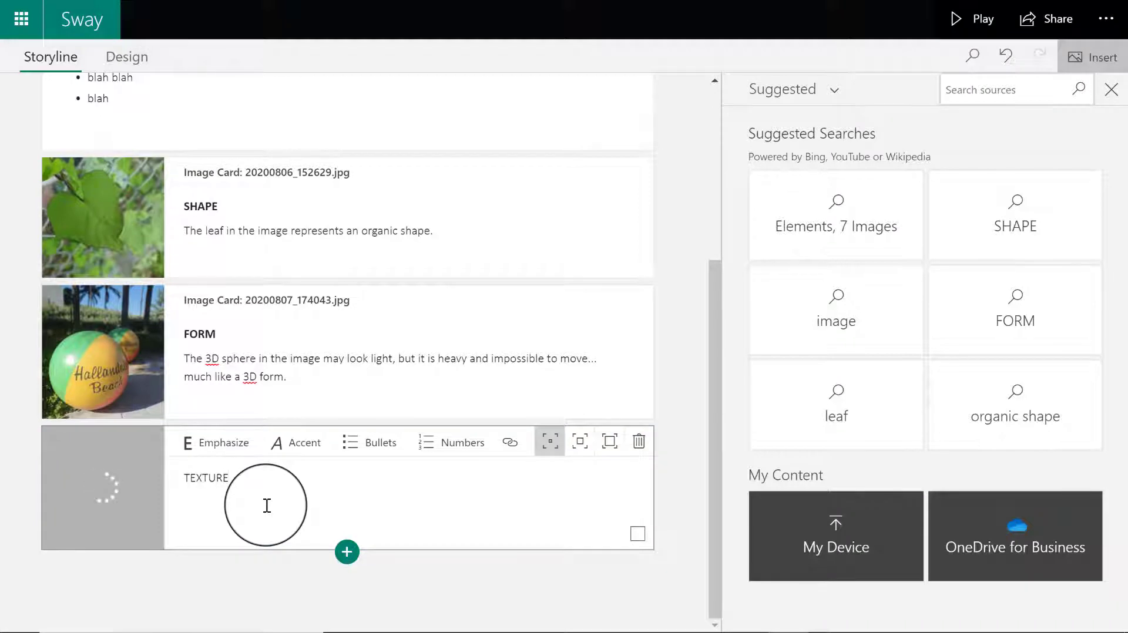
key("Return")
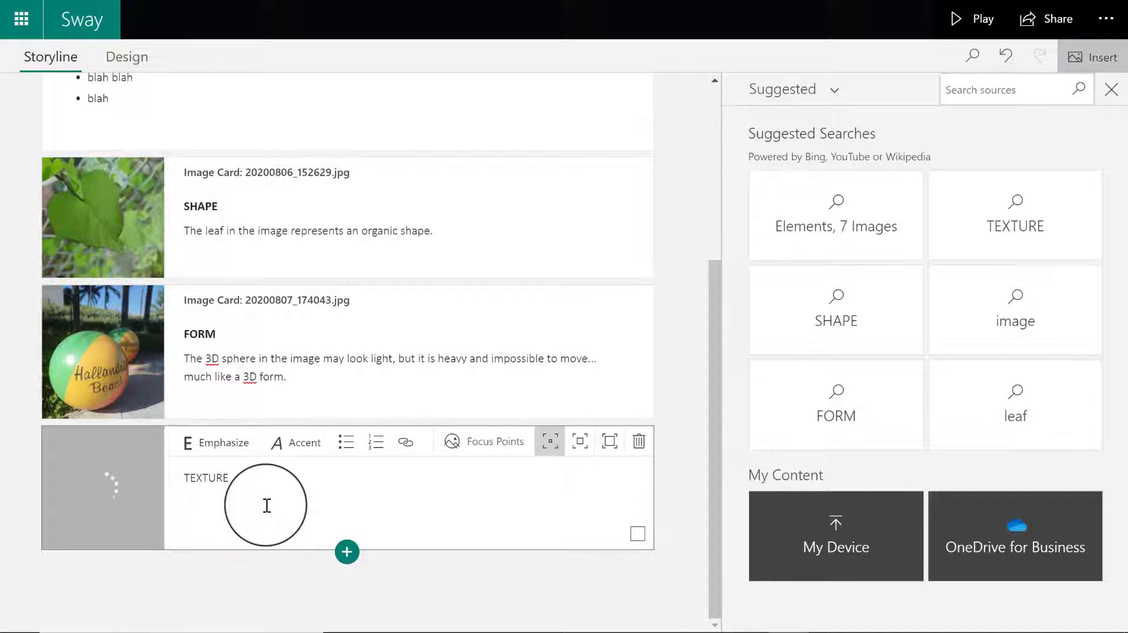
type("The peeling paint in the hydrant ")
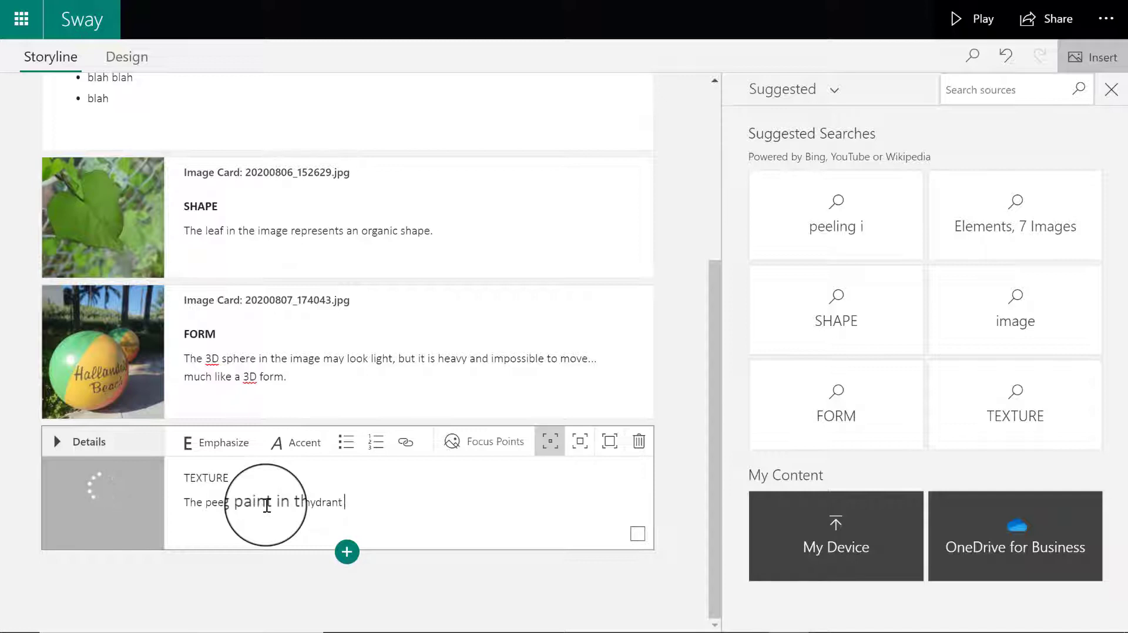
type("creates an interesting vis")
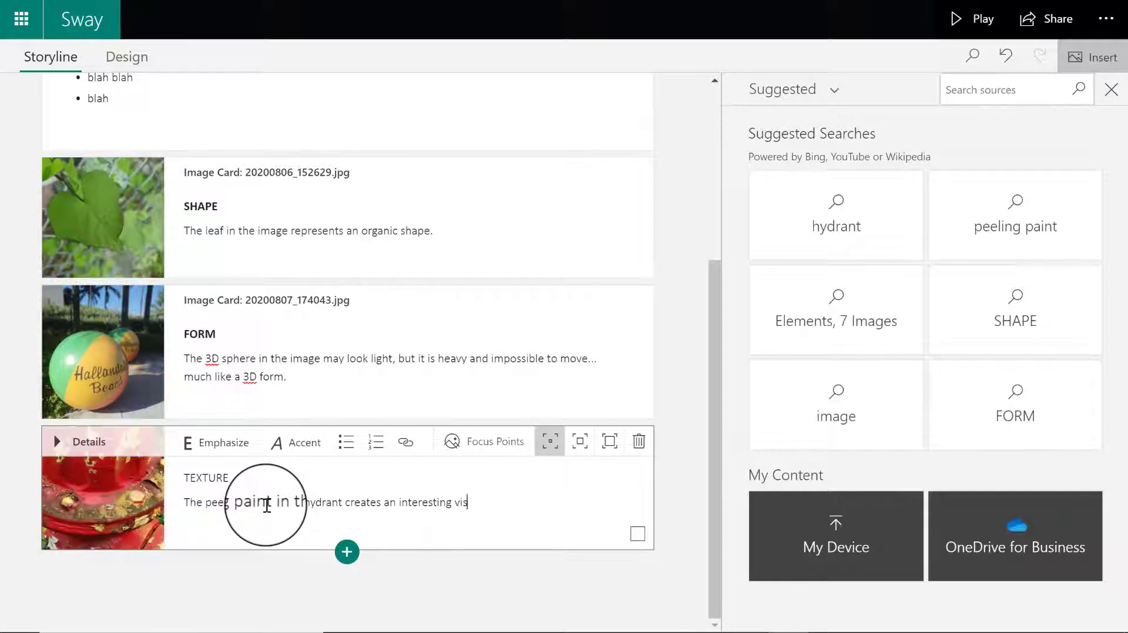
type("ual texture.")
double_click(188, 477)
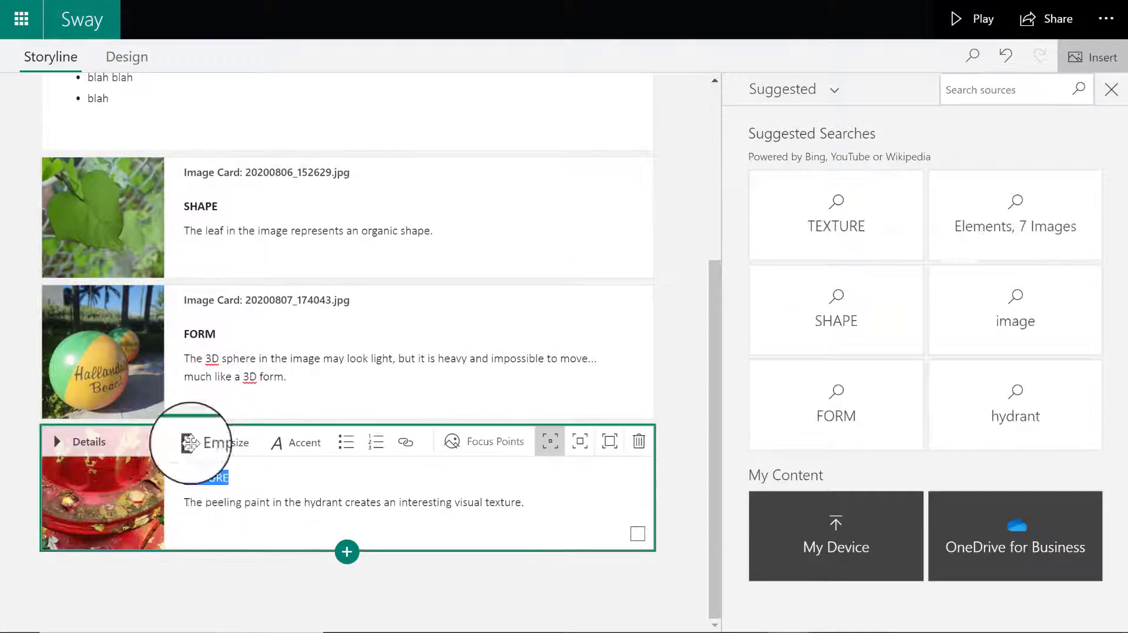
left_click(686, 375)
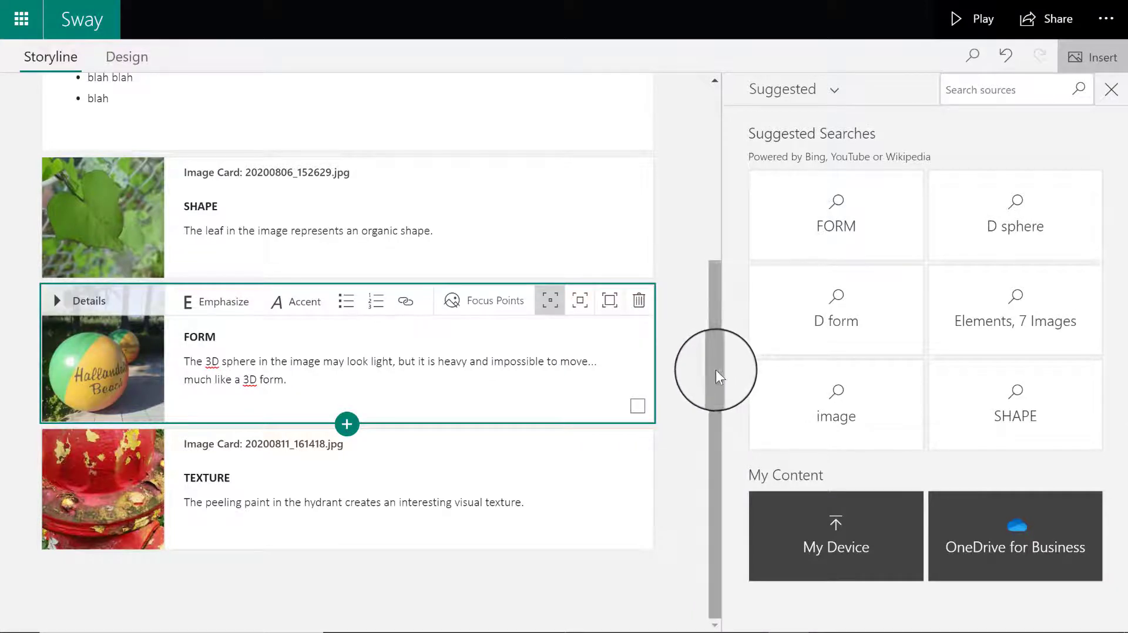
Review the whole Sway in the design view and open its style options
left_click_drag(716, 369, 715, 160)
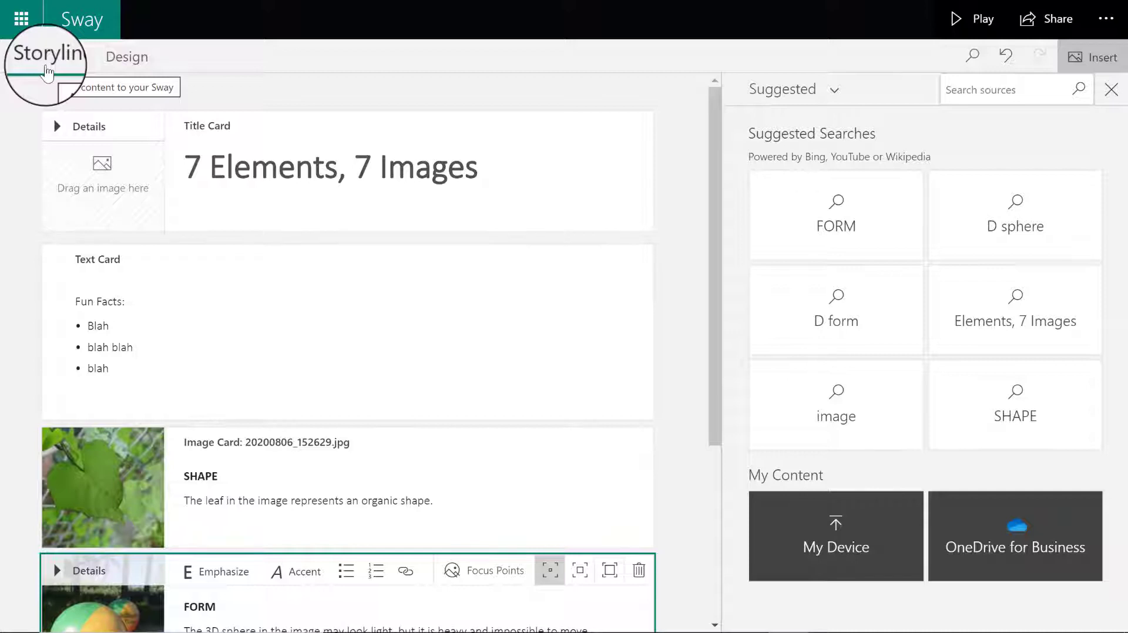
left_click(107, 56)
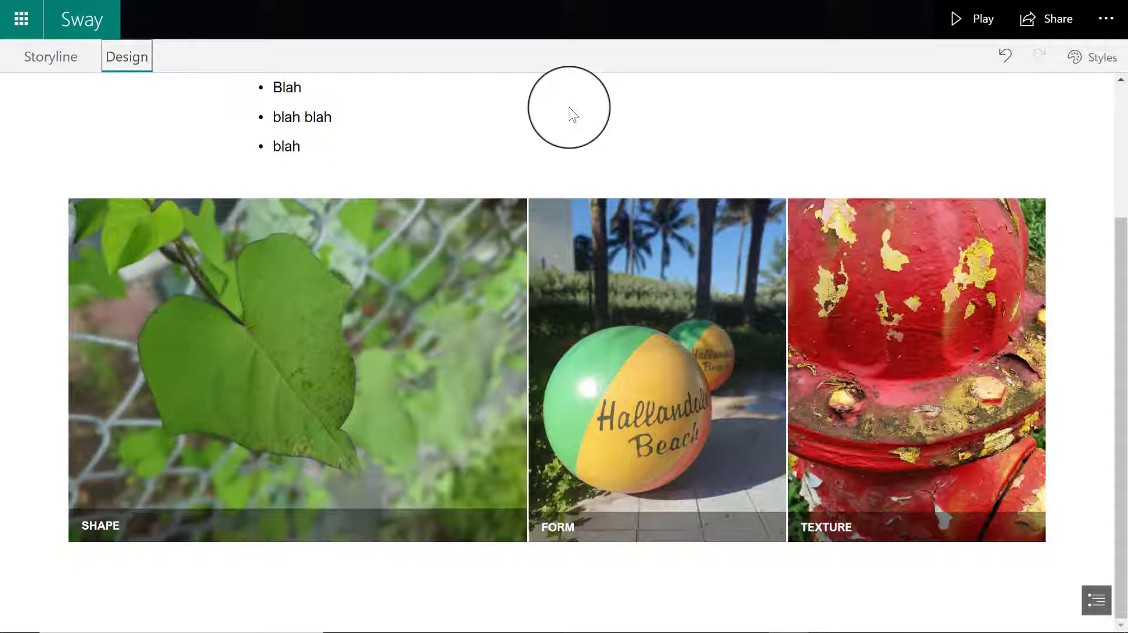
left_click_drag(1113, 301, 1113, 96)
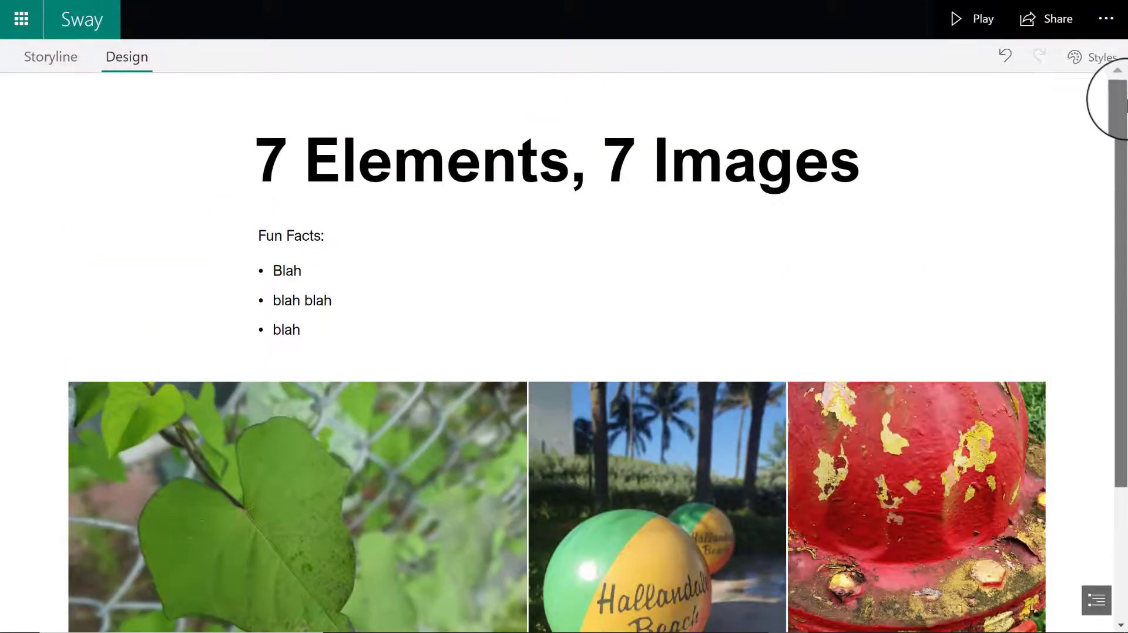
left_click(1094, 59)
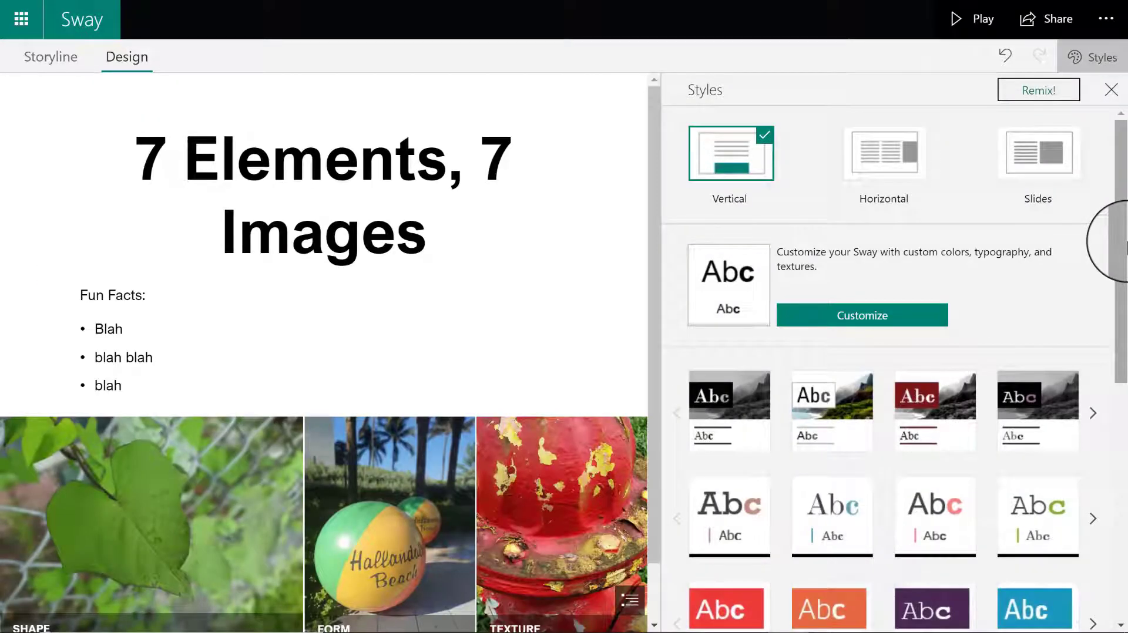
left_click_drag(1123, 224, 1125, 183)
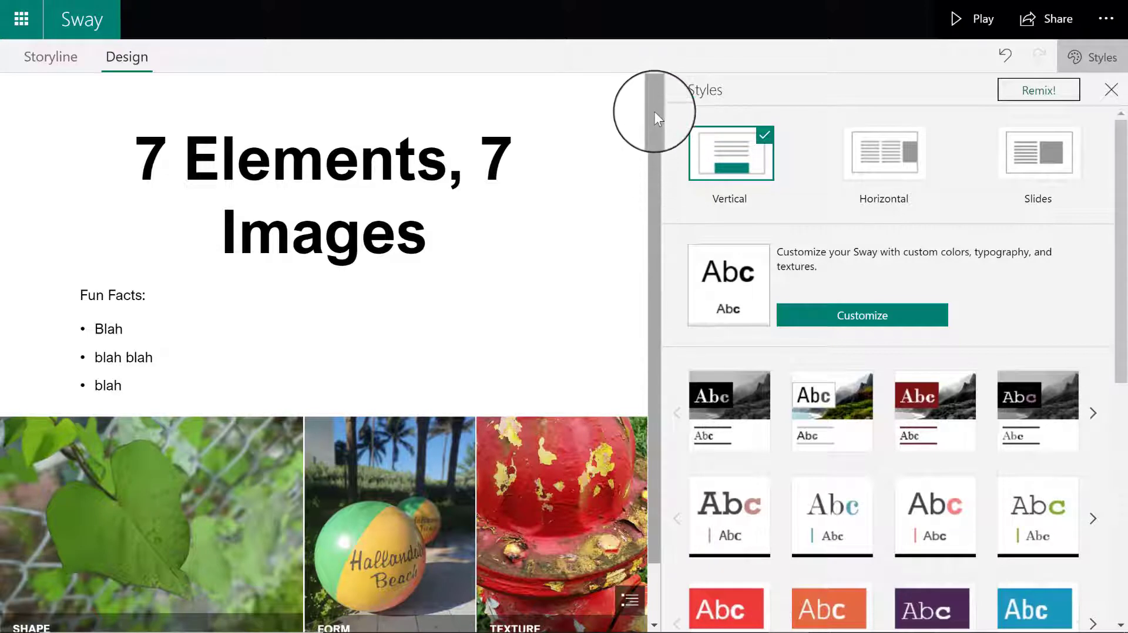
left_click_drag(654, 111, 654, 204)
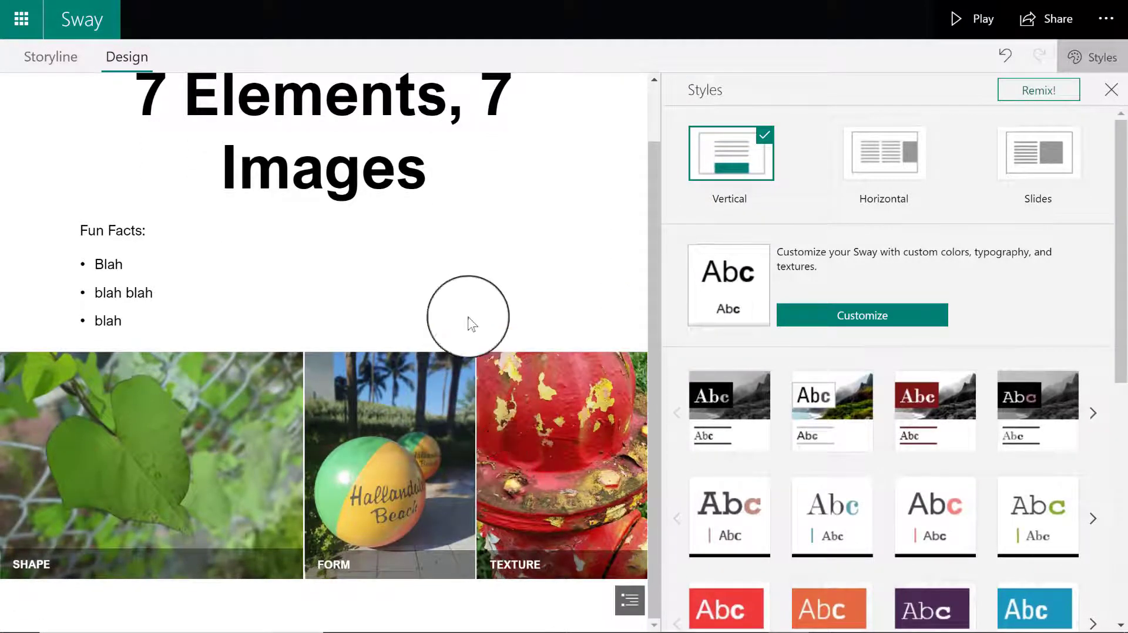
Try out the Horizontal and Slides layouts and set the Sway back to the Vertical layout
left_click(875, 171)
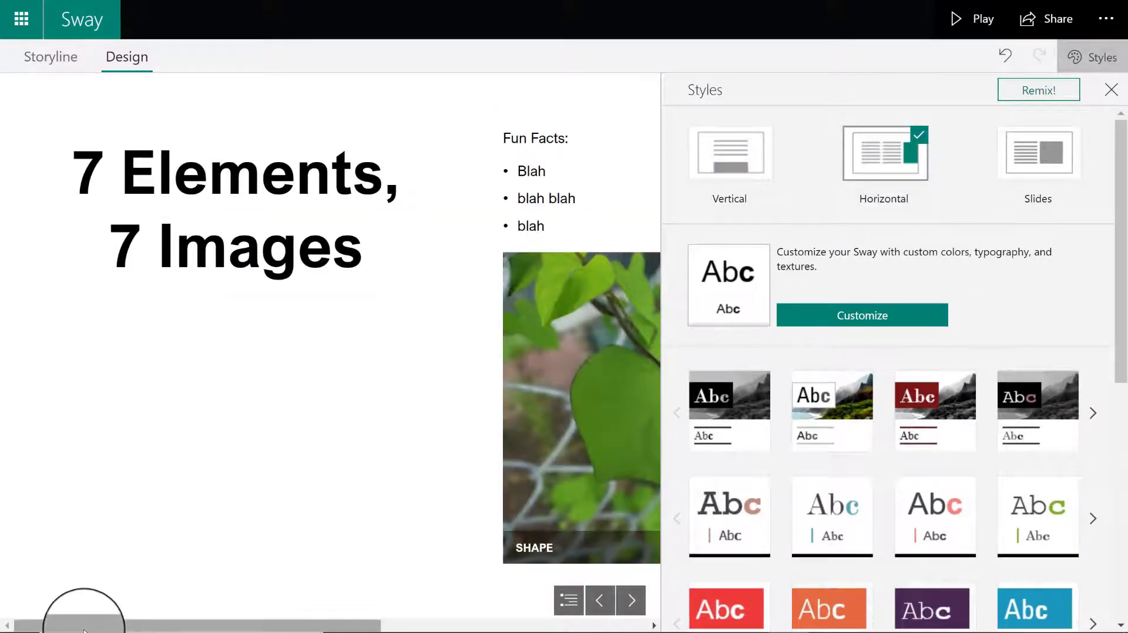
left_click_drag(82, 627, 110, 627)
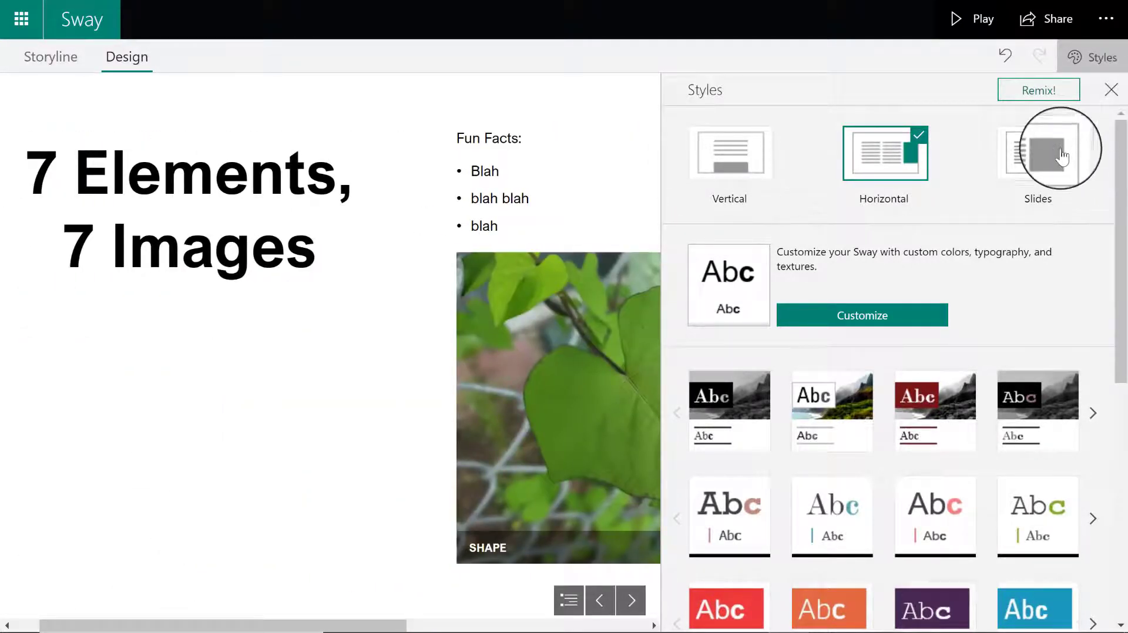
left_click(1057, 145)
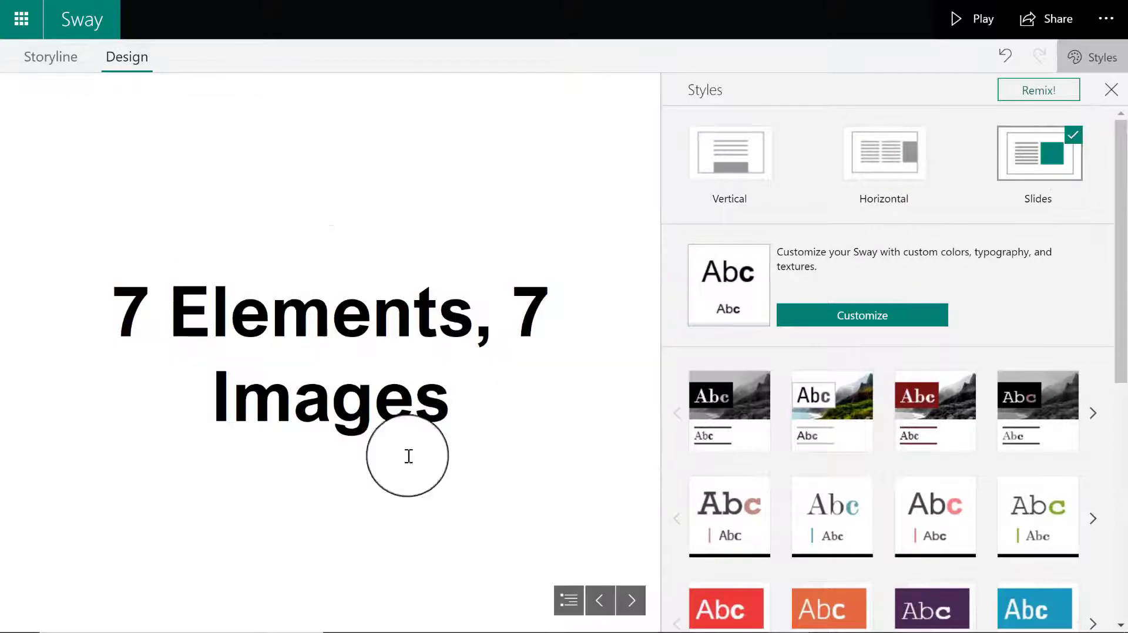
left_click(625, 614)
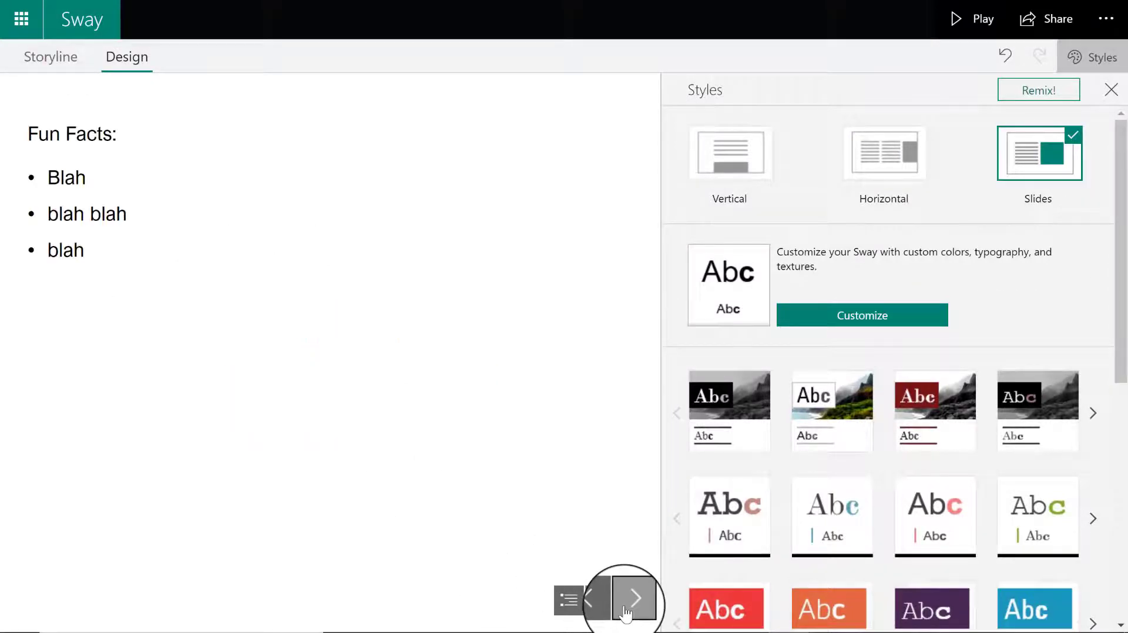
left_click(626, 614)
left_click(625, 614)
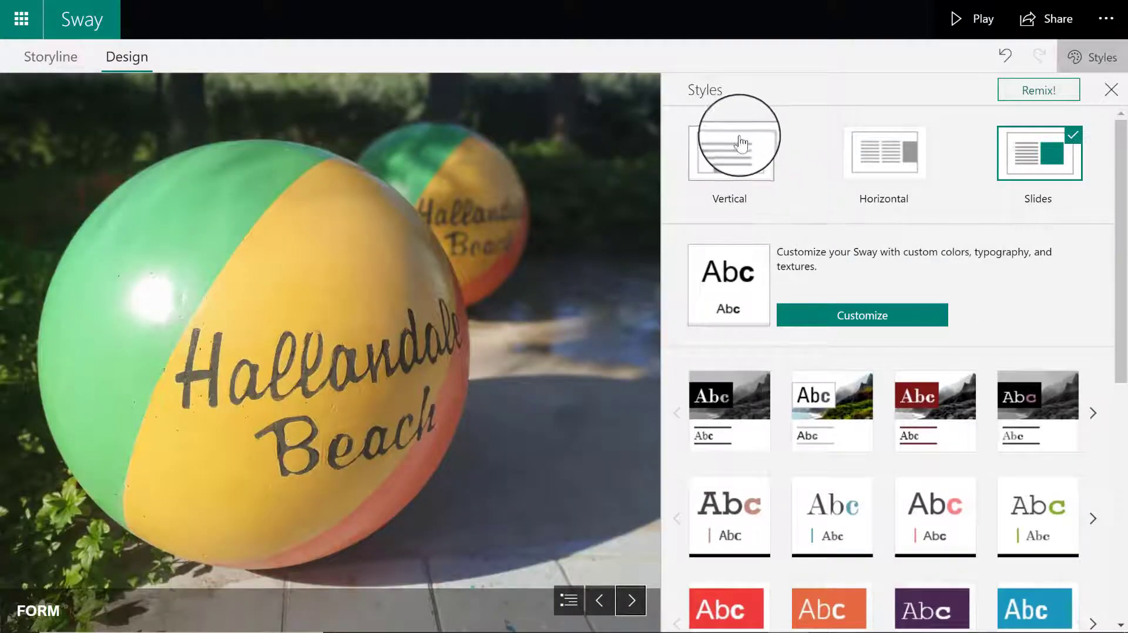
left_click(739, 159)
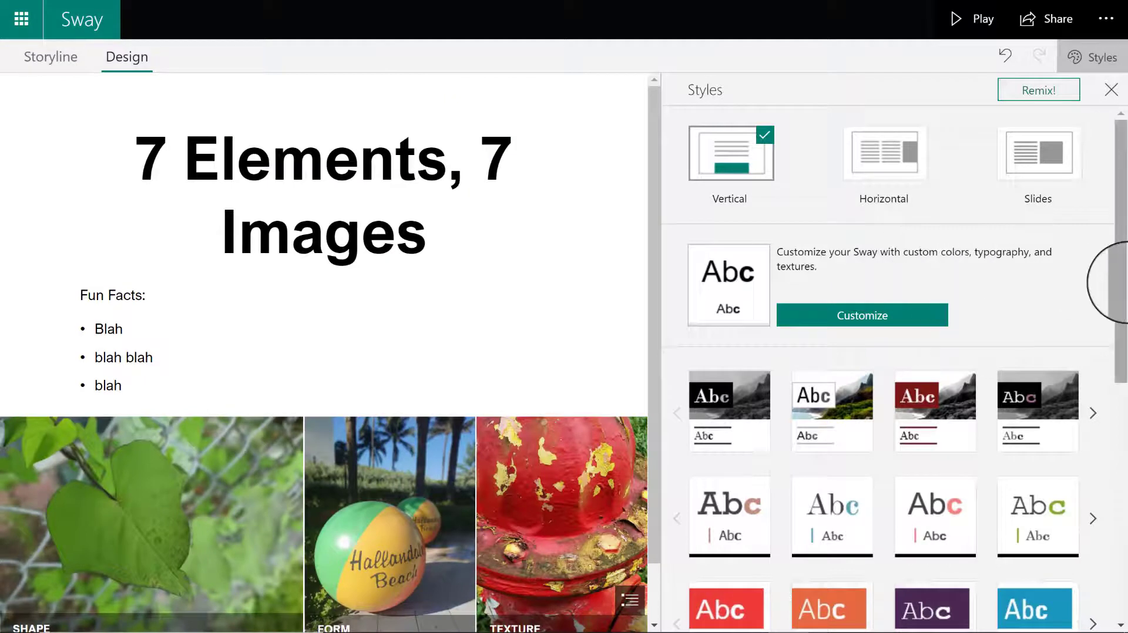
Try the style with the crosshatched background and red handwritten title, and check it on the whole Sway
left_click_drag(1122, 283, 1123, 458)
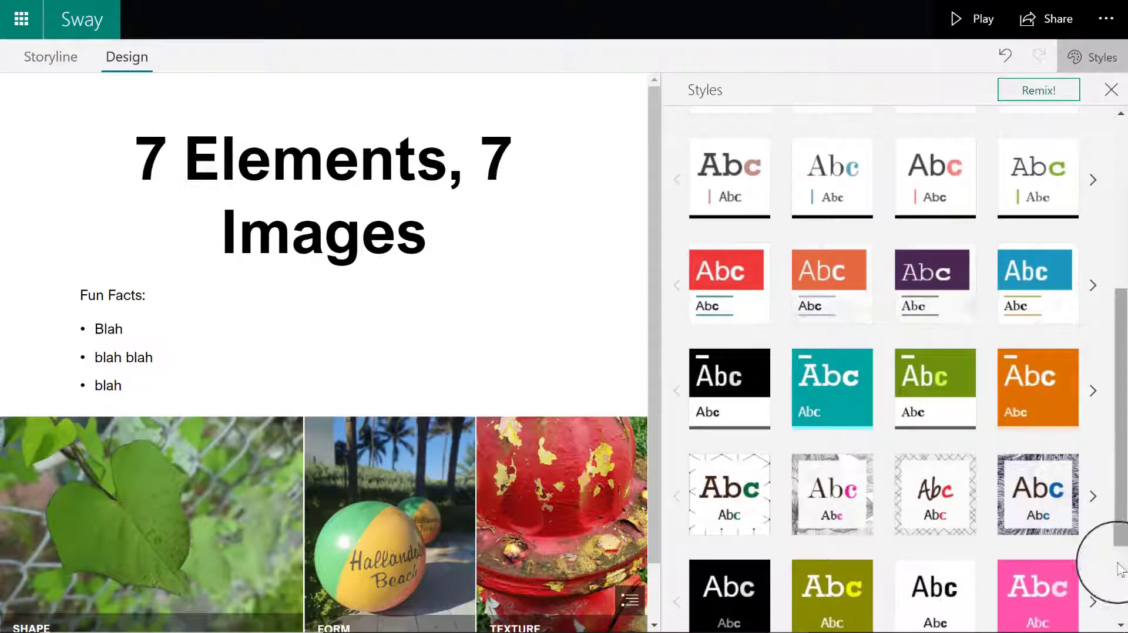
left_click(926, 505)
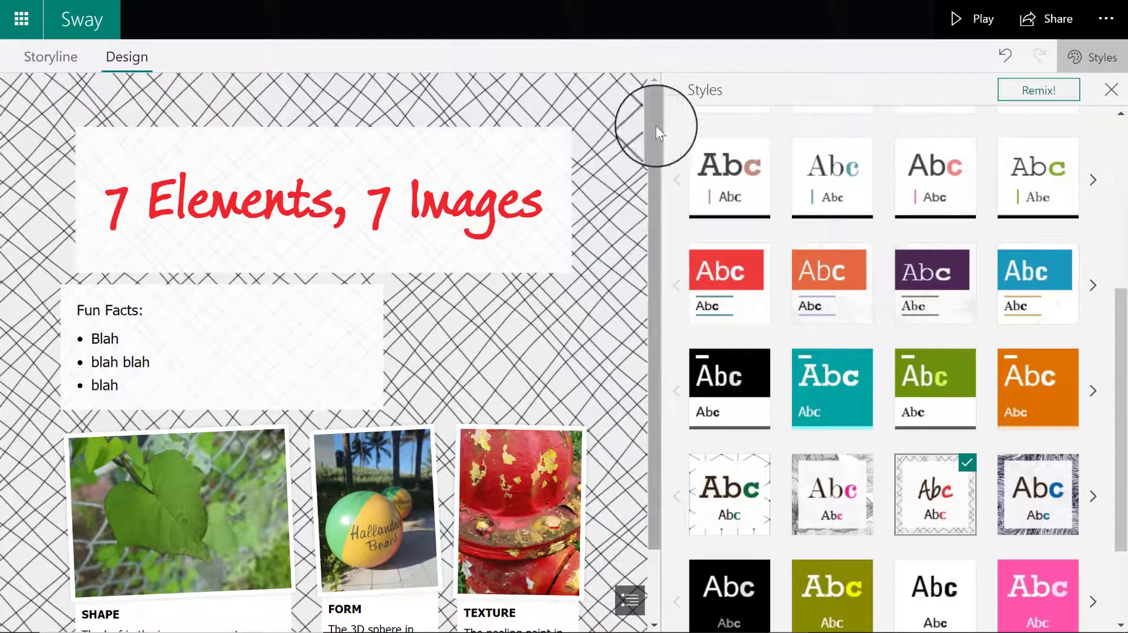
left_click_drag(656, 125, 651, 337)
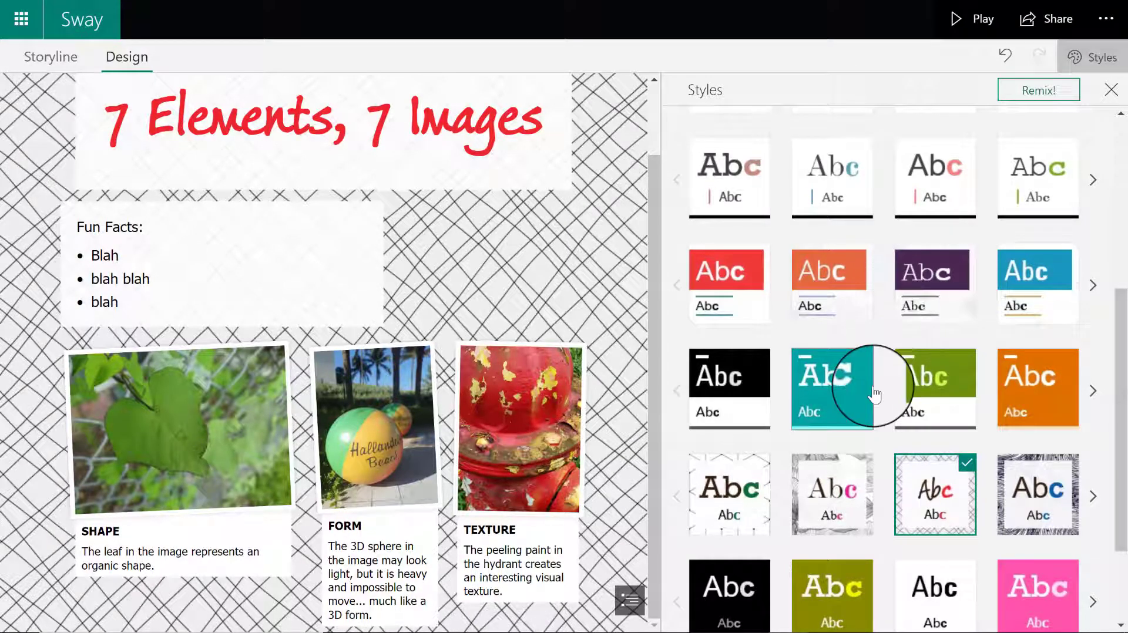
Apply the style with the orange title banner and white title text to the Sway
left_click(842, 313)
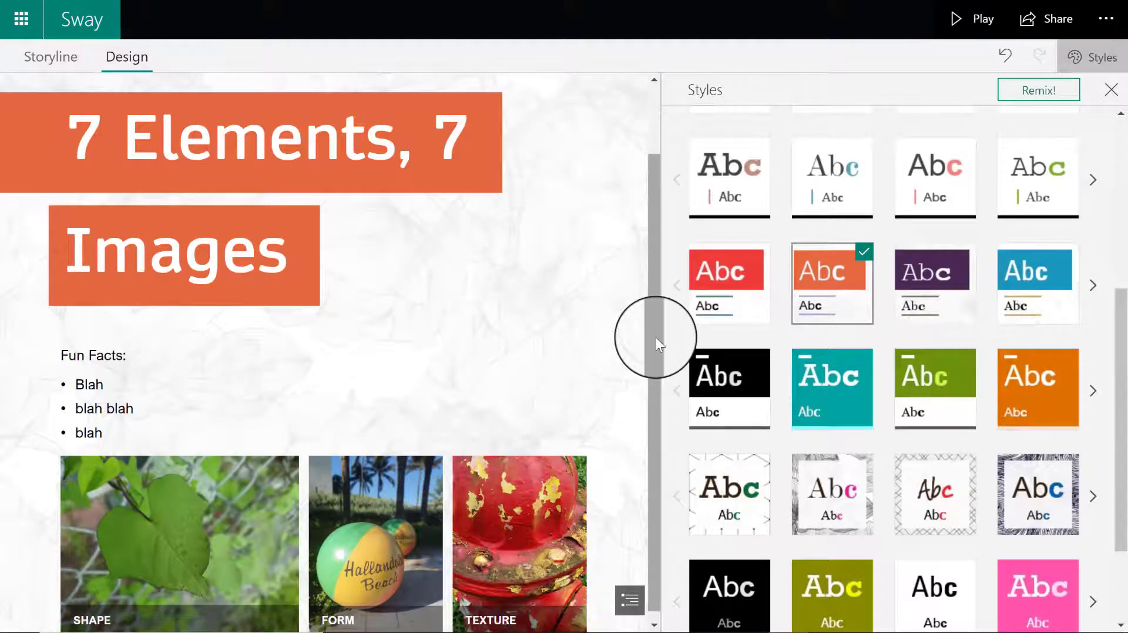
scroll(656, 337, "down", 1)
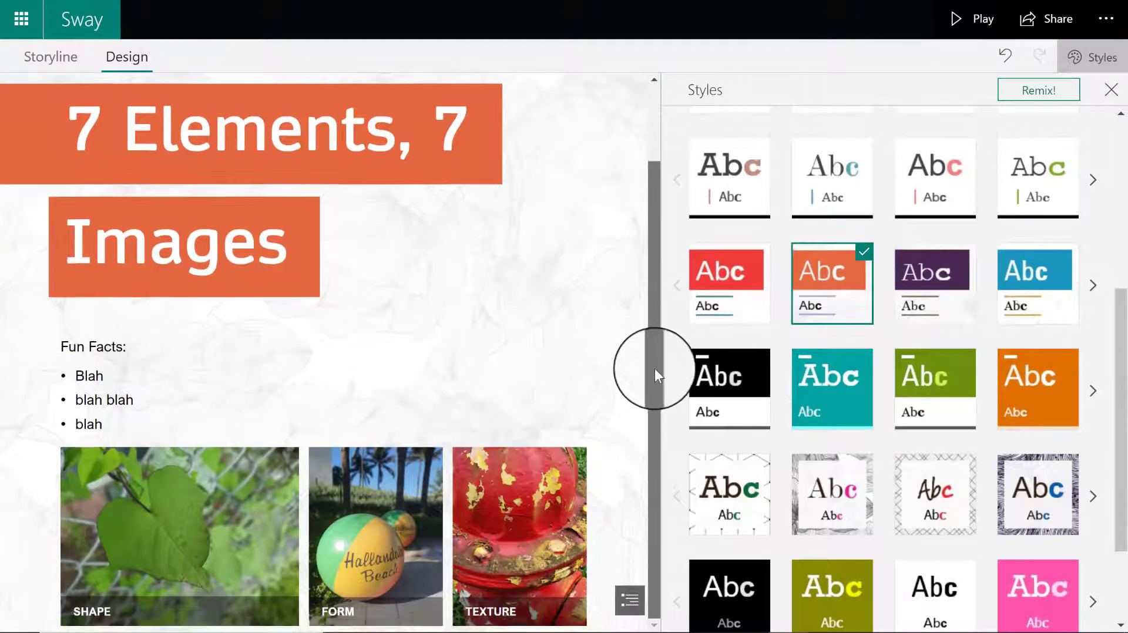
Play the Sway and reveal the full captions of the FORM, TEXTURE and SHAPE images
left_click(982, 32)
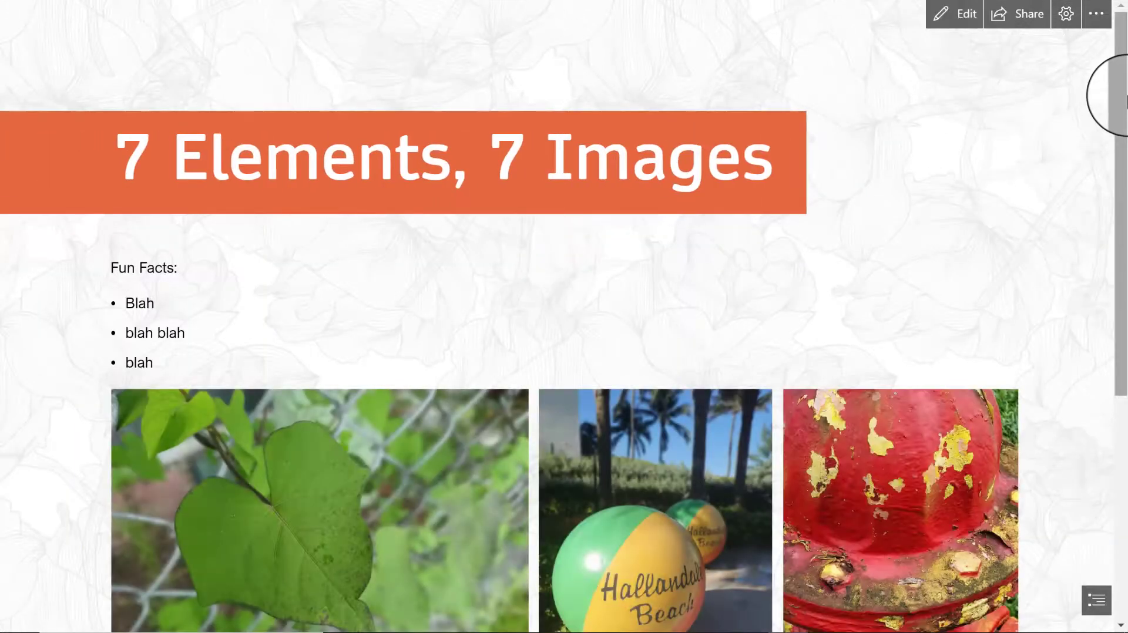
left_click_drag(1125, 97, 1125, 205)
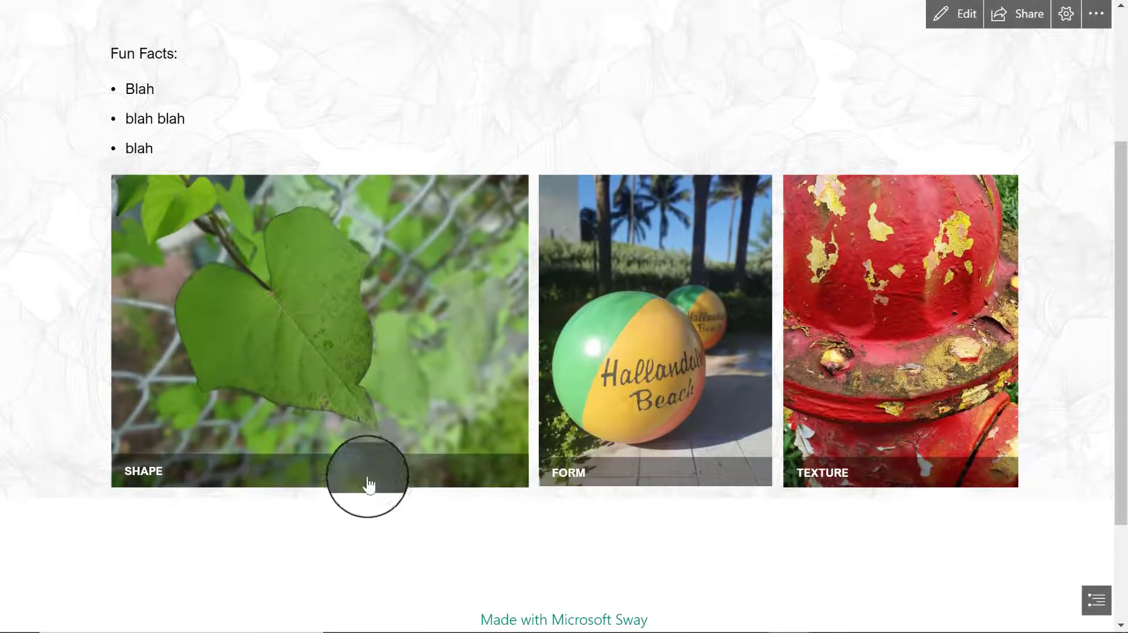
left_click(649, 482)
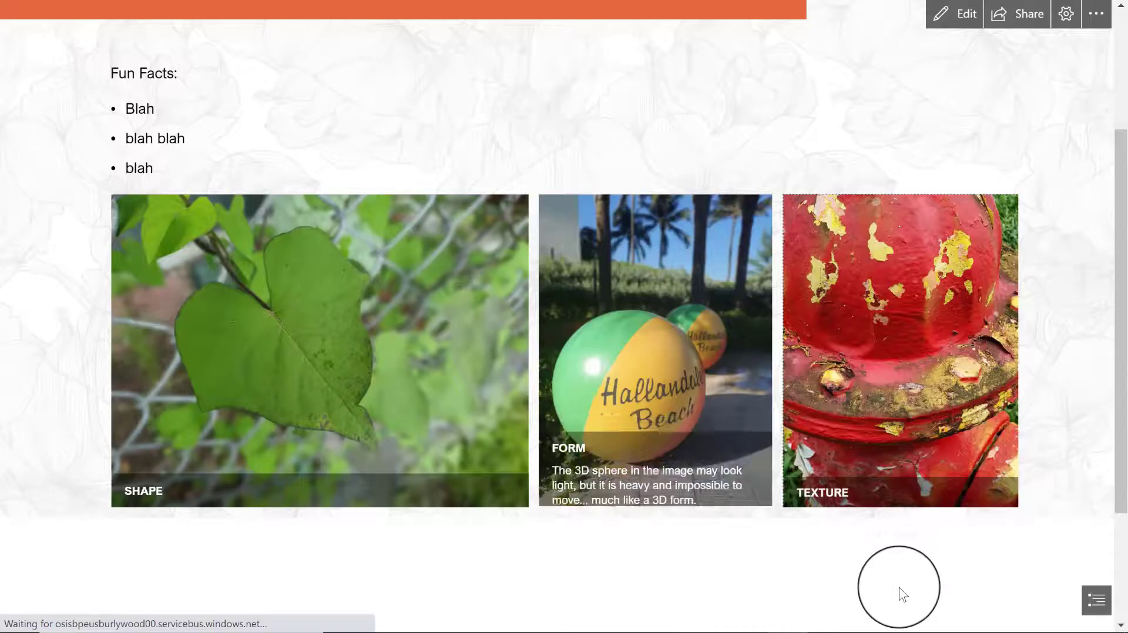
mouse_move(899, 493)
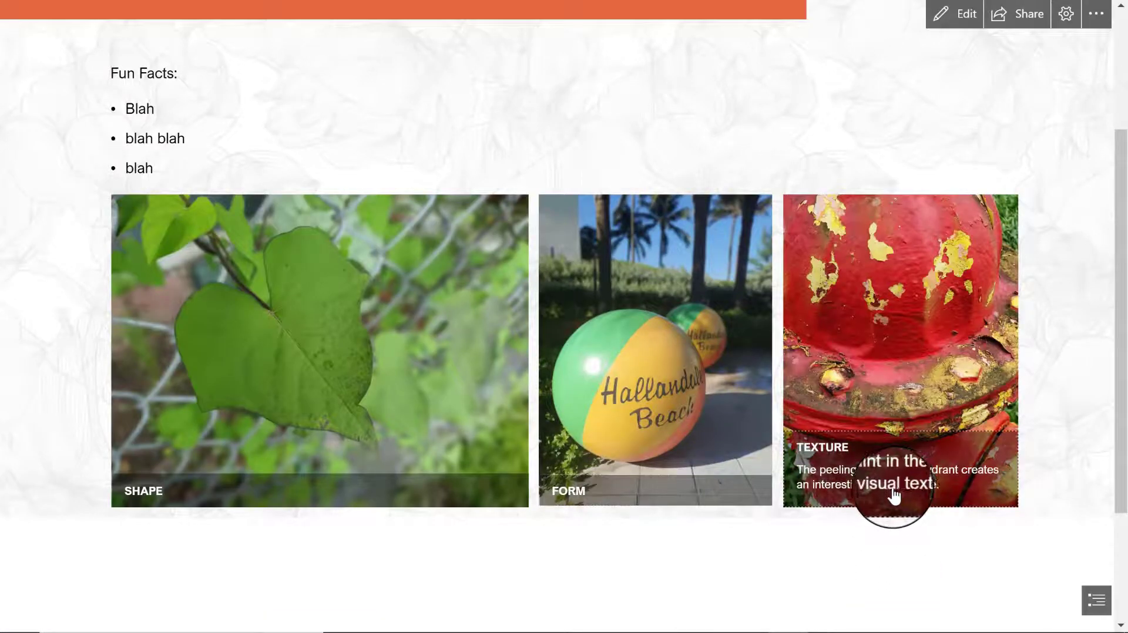
mouse_move(390, 440)
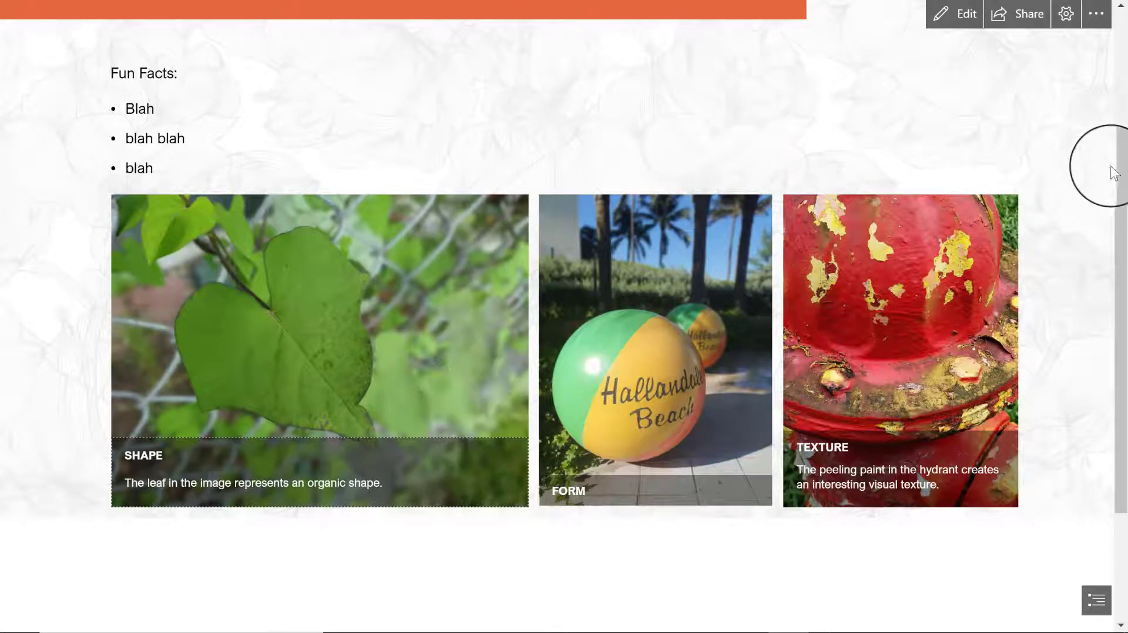
Return from the playback to editing and try the pastel cupcake-and-cherry style on the Sway
left_click_drag(1121, 171, 1125, 67)
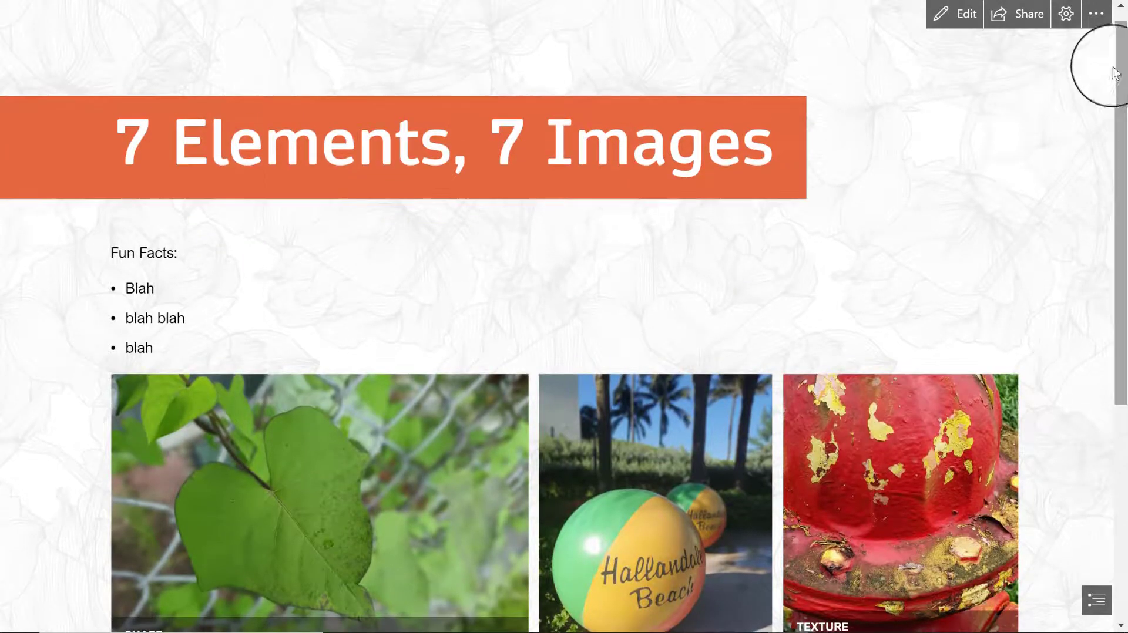
left_click(951, 23)
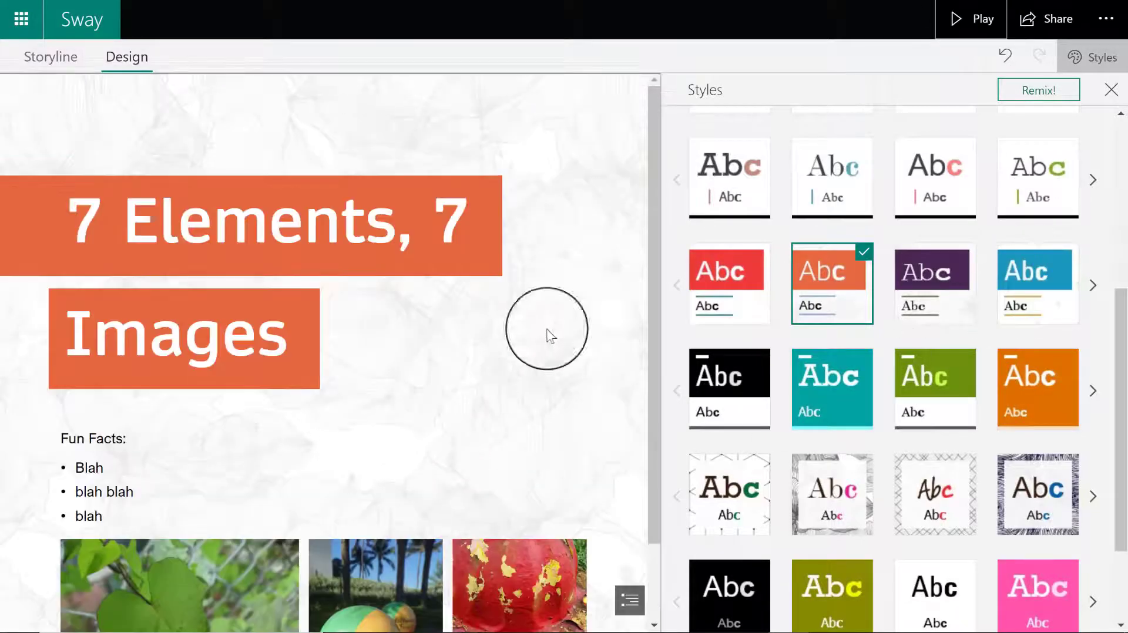
left_click_drag(1121, 426, 1125, 498)
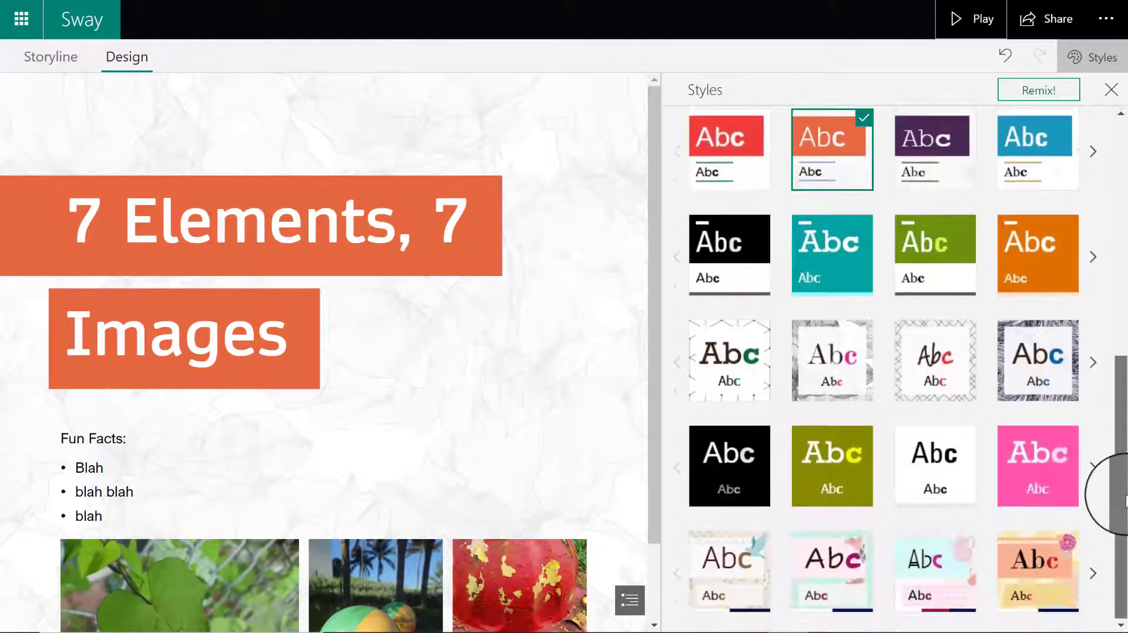
left_click_drag(1124, 544, 1125, 543)
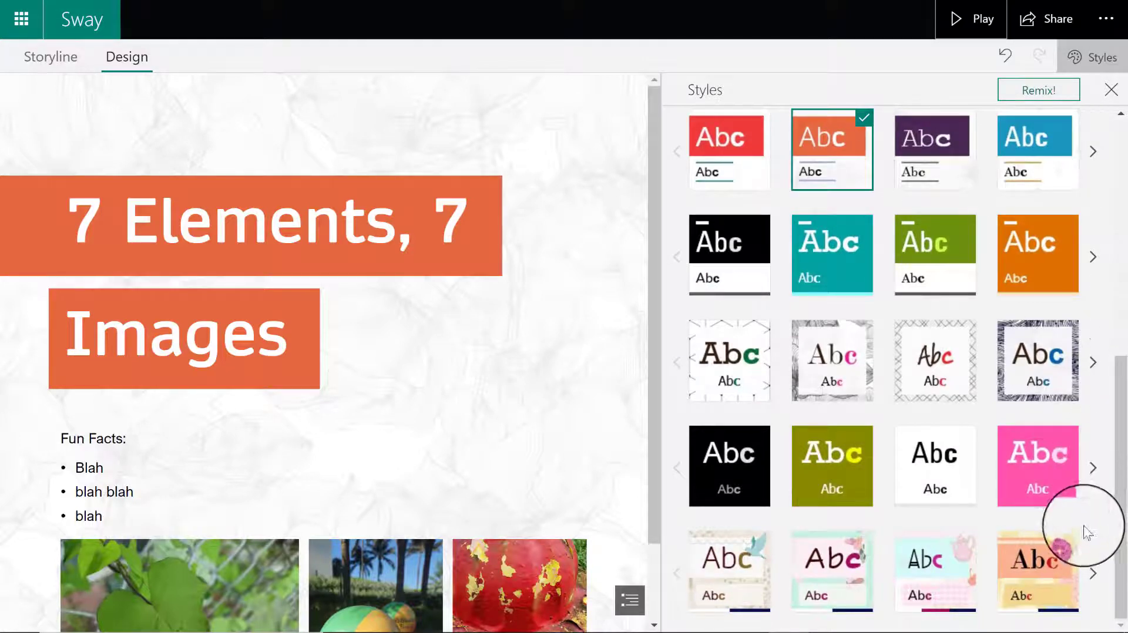
left_click(937, 596)
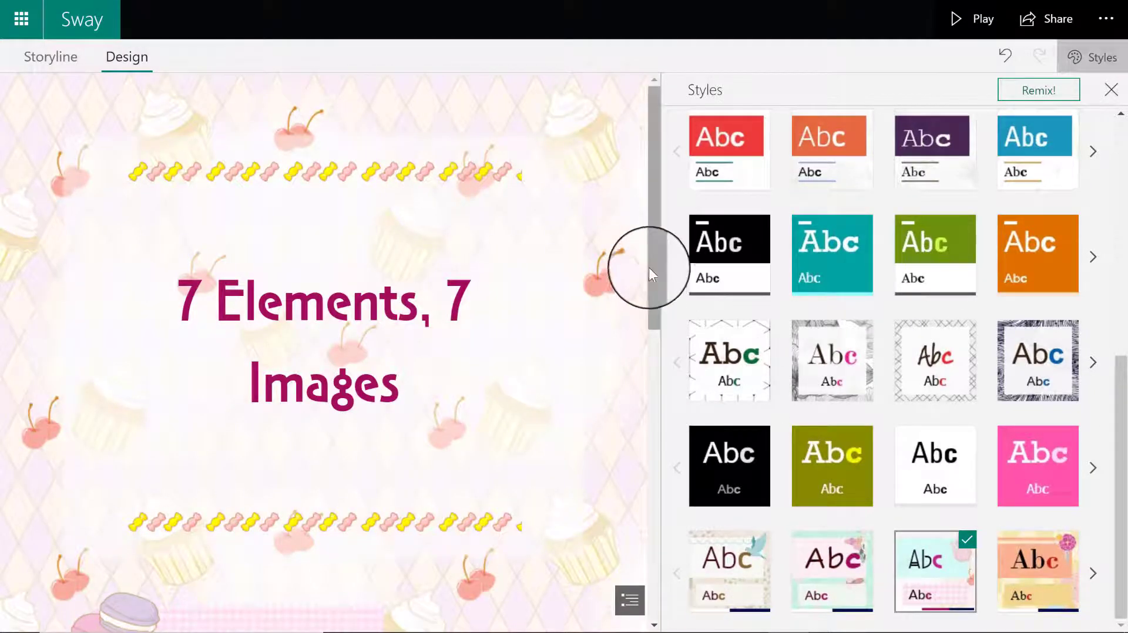
left_click_drag(651, 253, 644, 275)
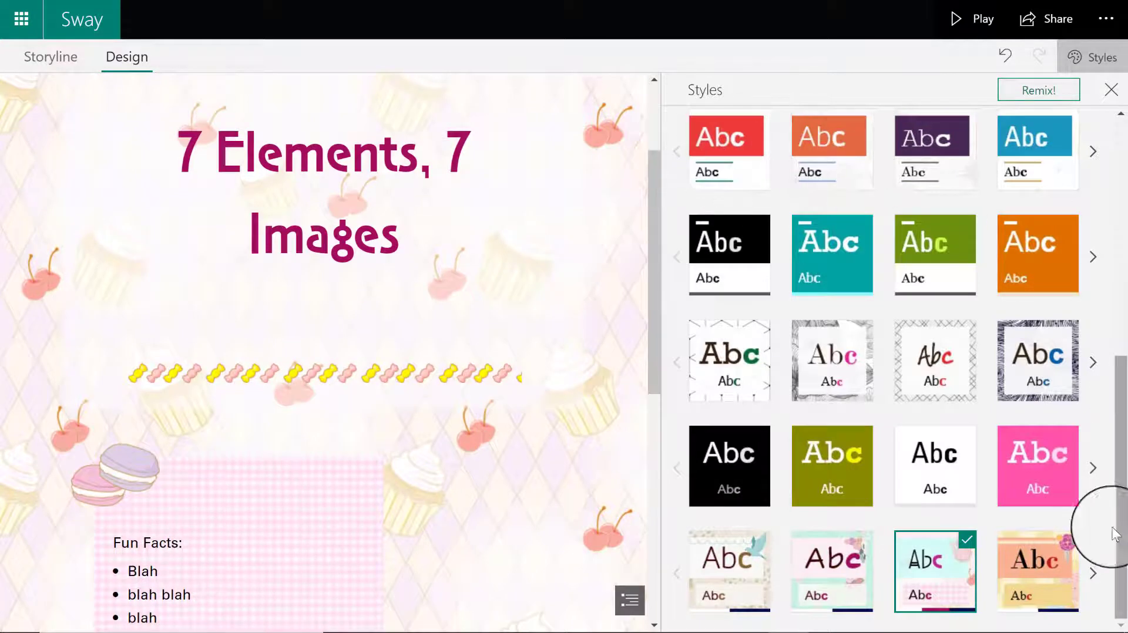
Apply the style with the crosshatched background and red handwritten title, and check the whole Sway in playback
left_click_drag(1123, 584, 1107, 517)
left_click(911, 475)
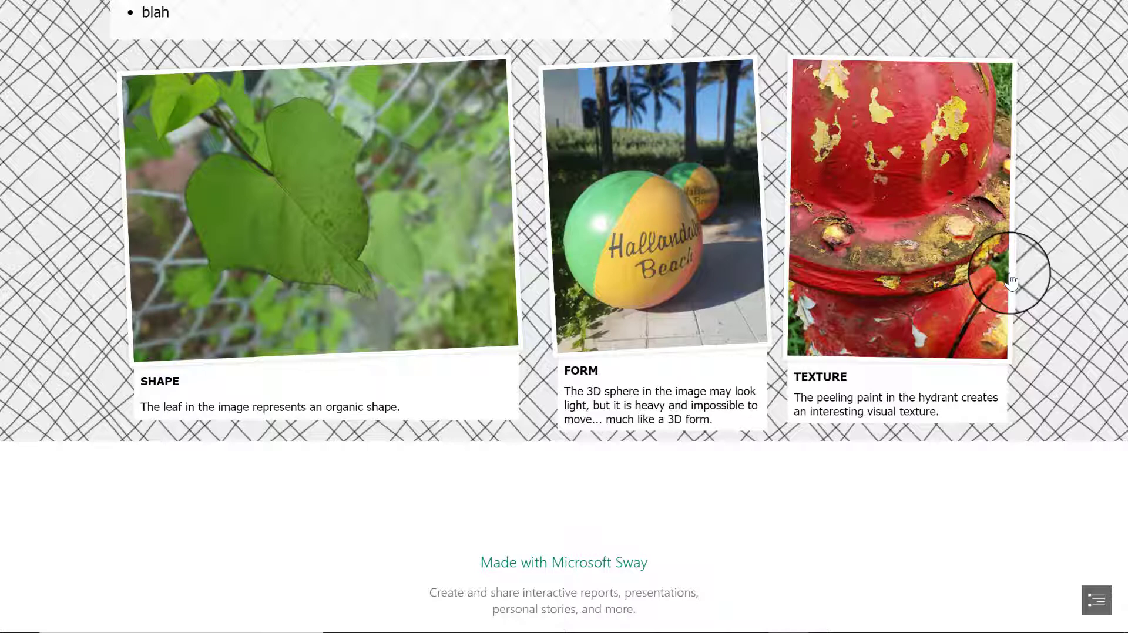
left_click_drag(1116, 289, 1113, 12)
left_click(943, 15)
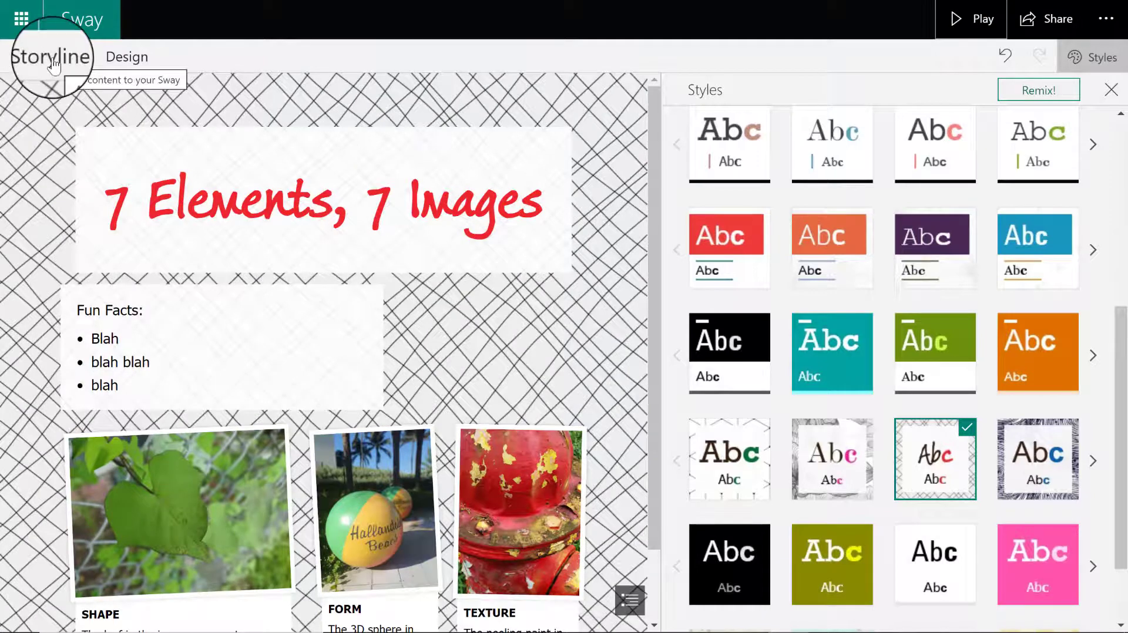
In the focus points of the SHAPE image card, mark the entire image as important
left_click(53, 59)
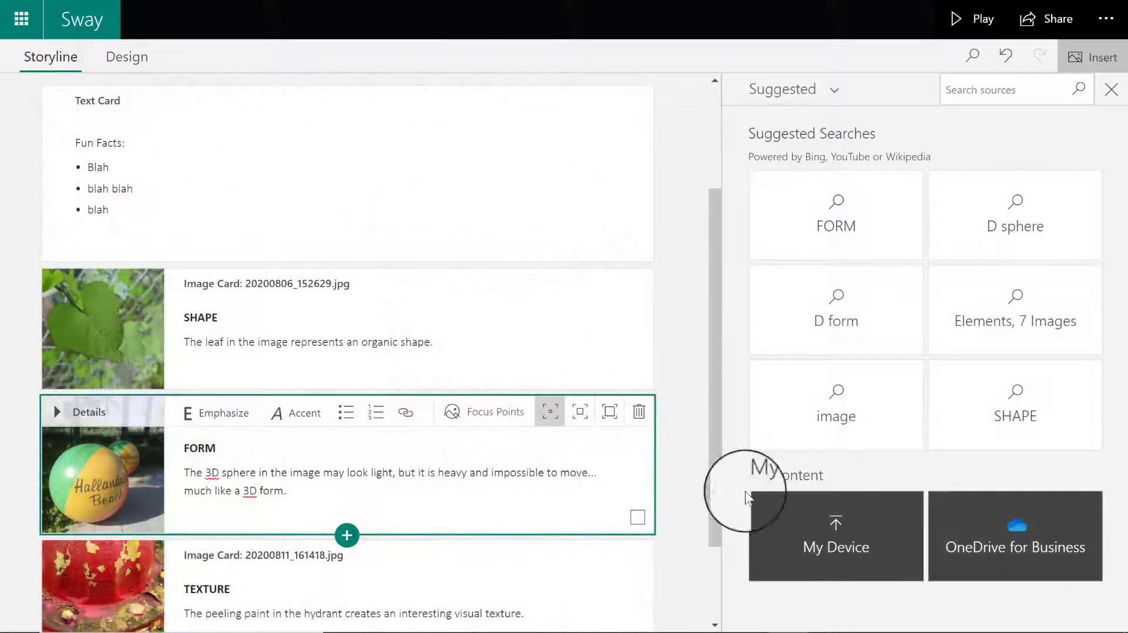
left_click(500, 316)
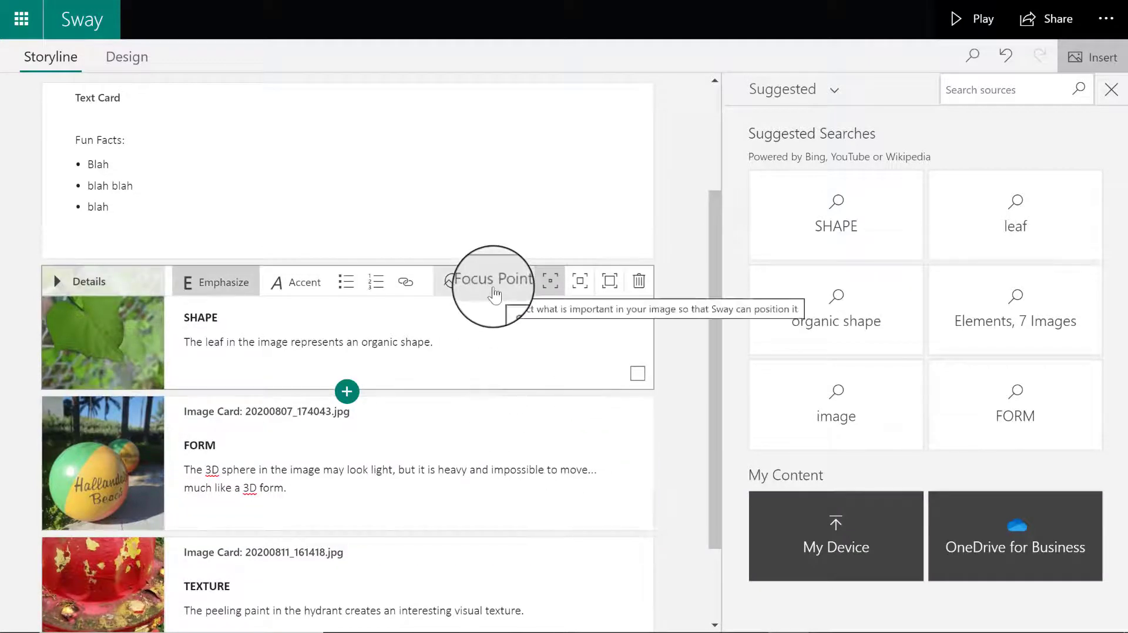
left_click(493, 288)
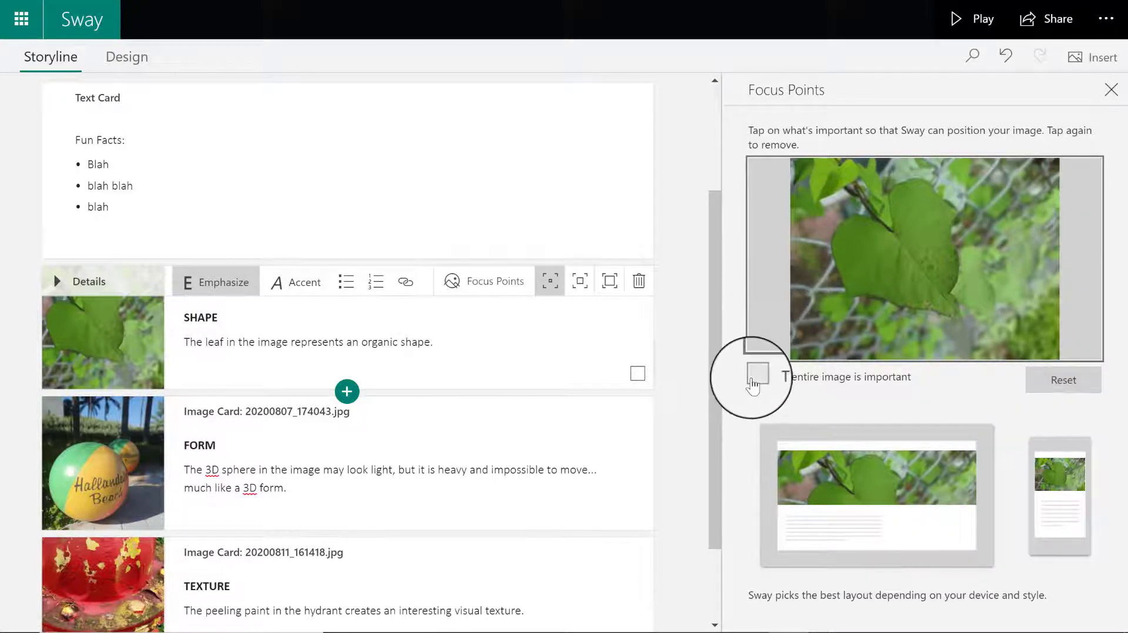
left_click(754, 382)
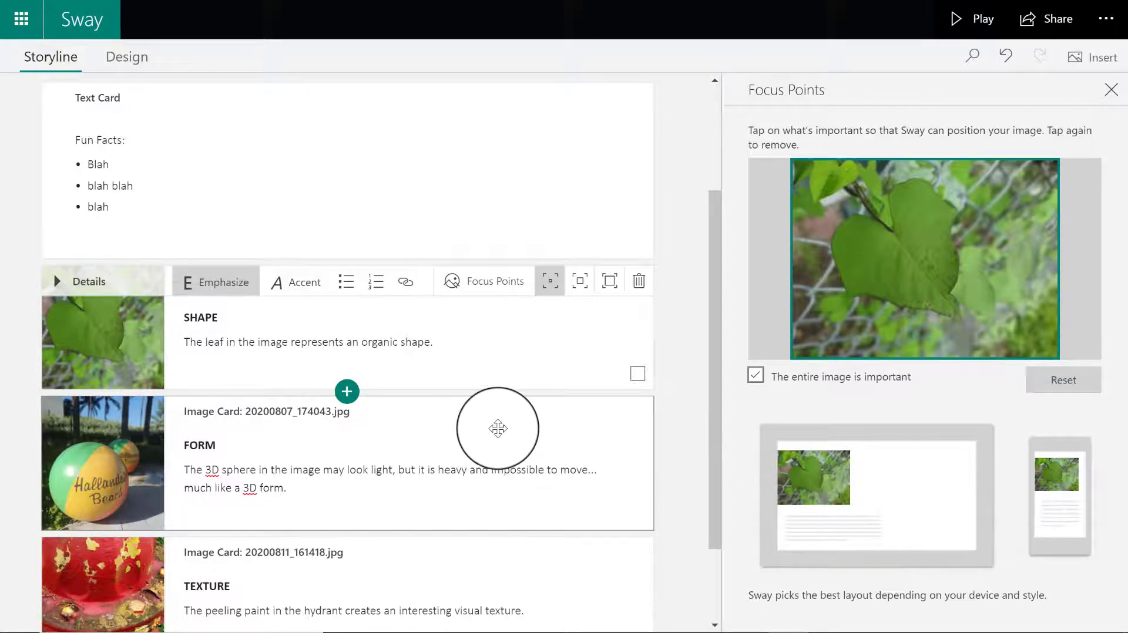
Mark the entire image as important in the focus points of the FORM image card
left_click(497, 429)
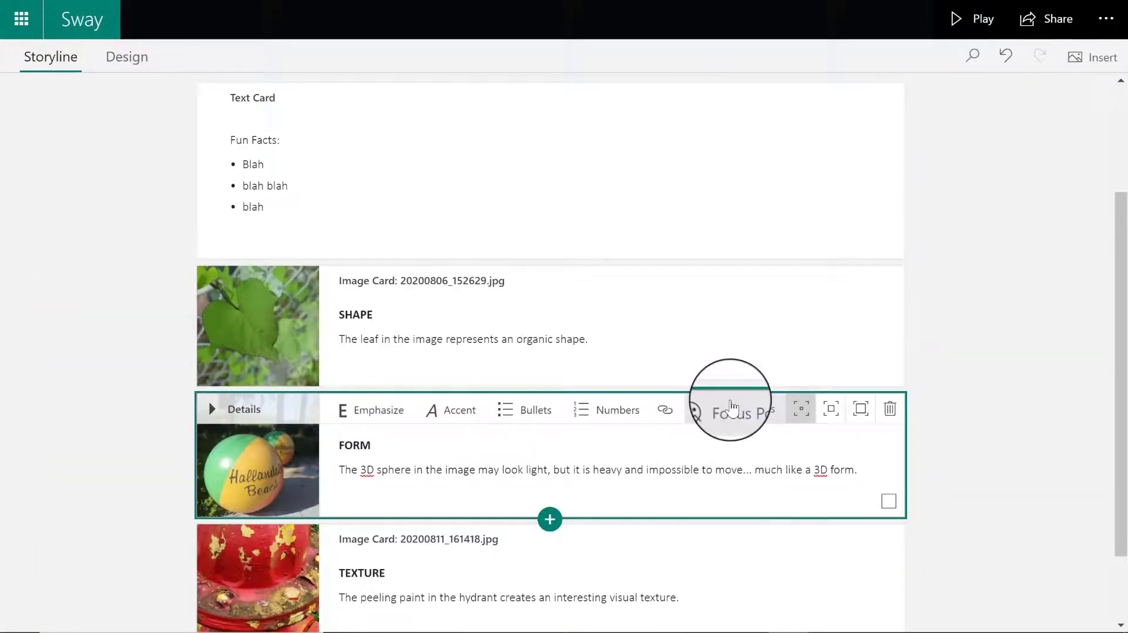
left_click(725, 423)
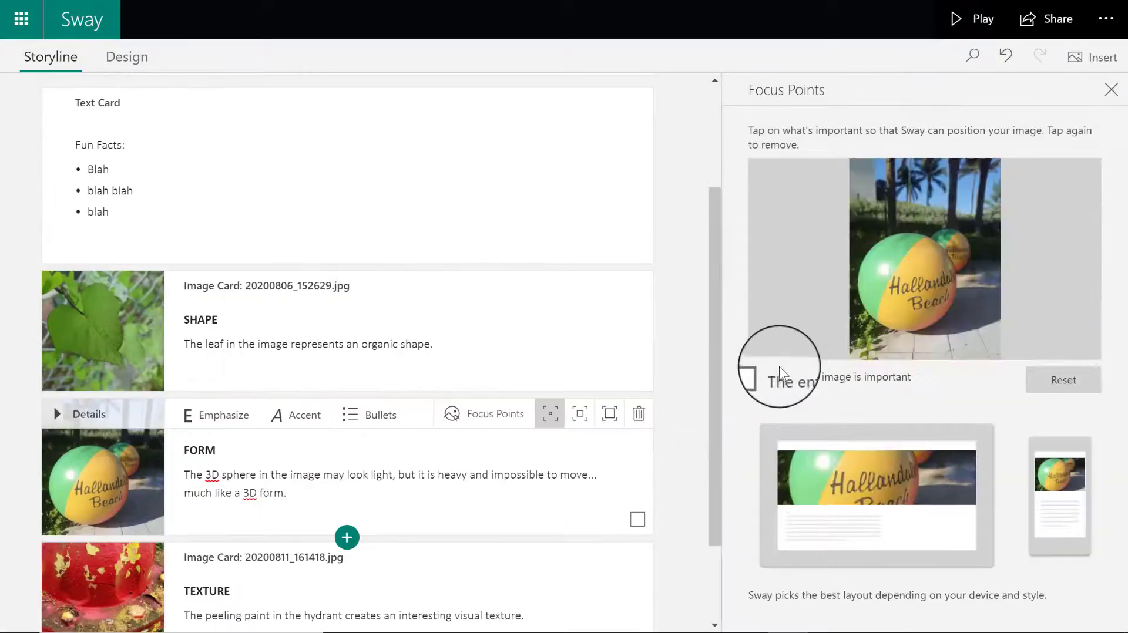
left_click(756, 374)
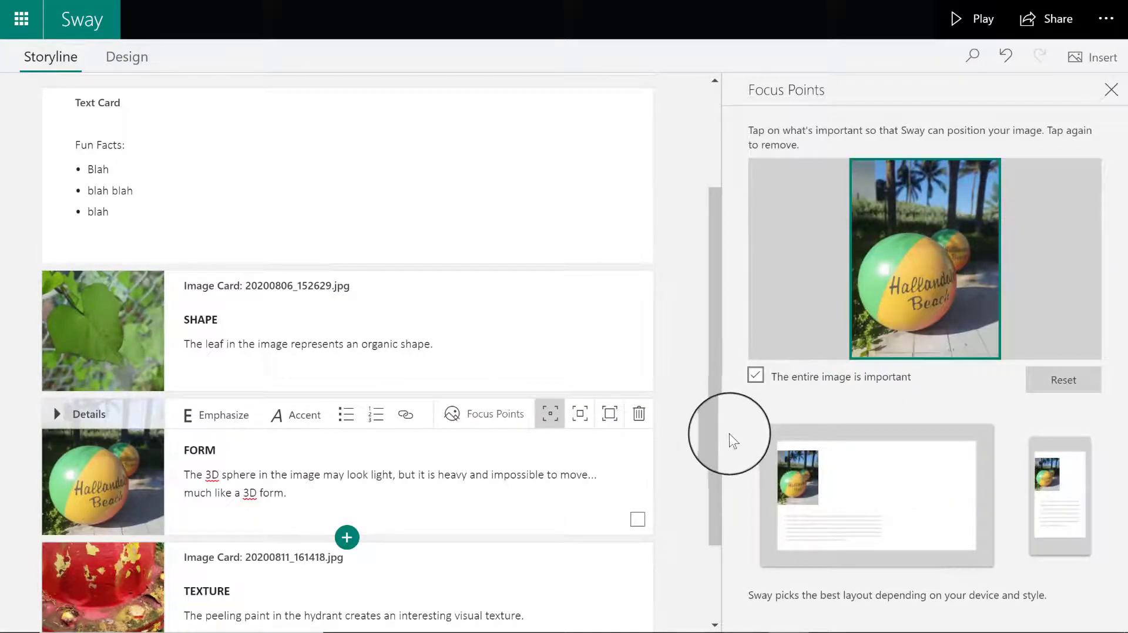
left_click(700, 510)
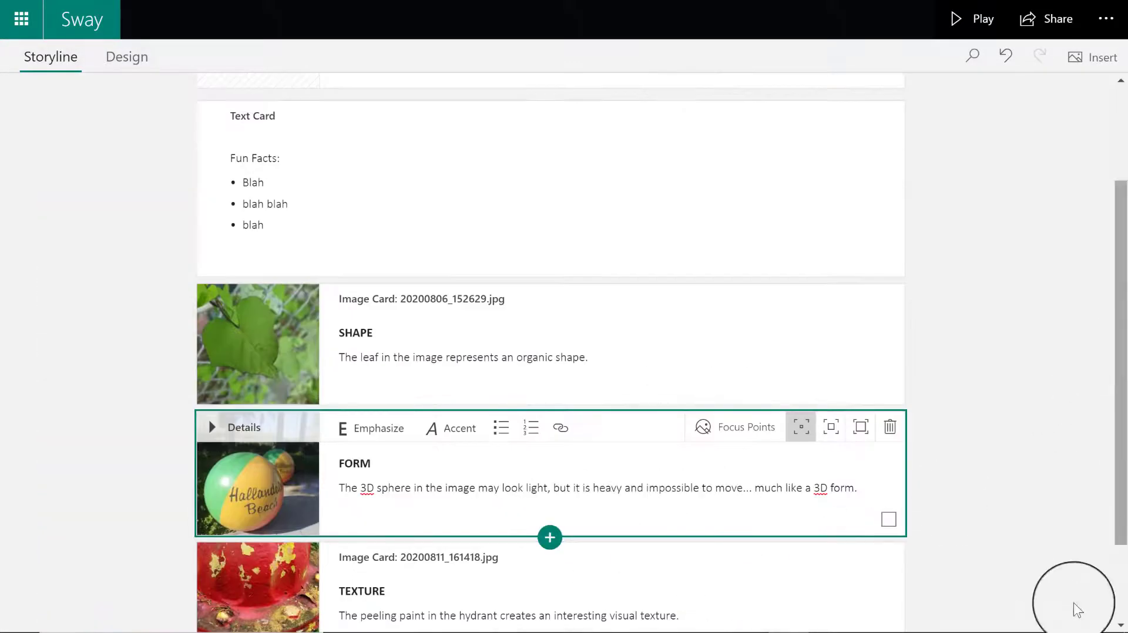
Mark the entire image as important in the focus points of the TEXTURE image card
scroll(1075, 614, "down", 1)
left_click(658, 504)
left_click(711, 443)
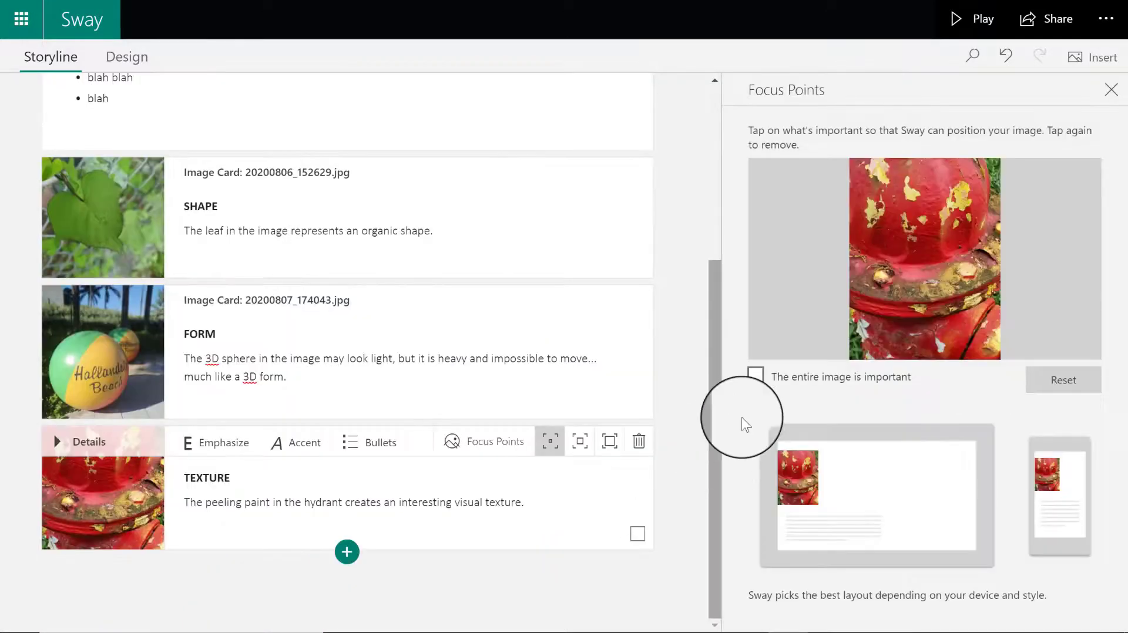
left_click(756, 376)
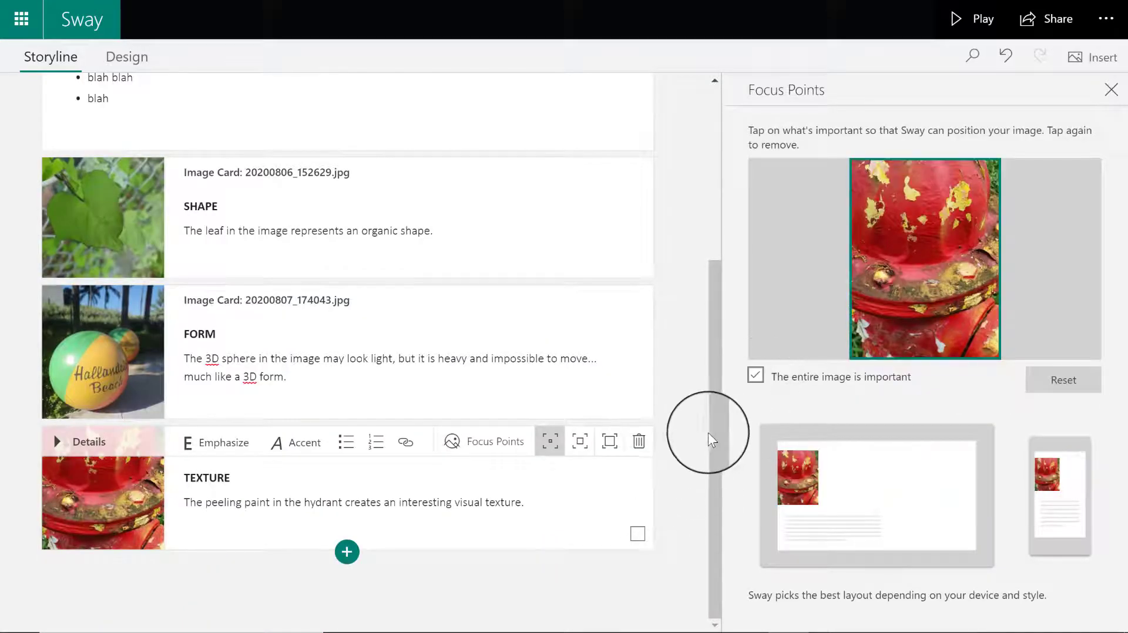
left_click(729, 387)
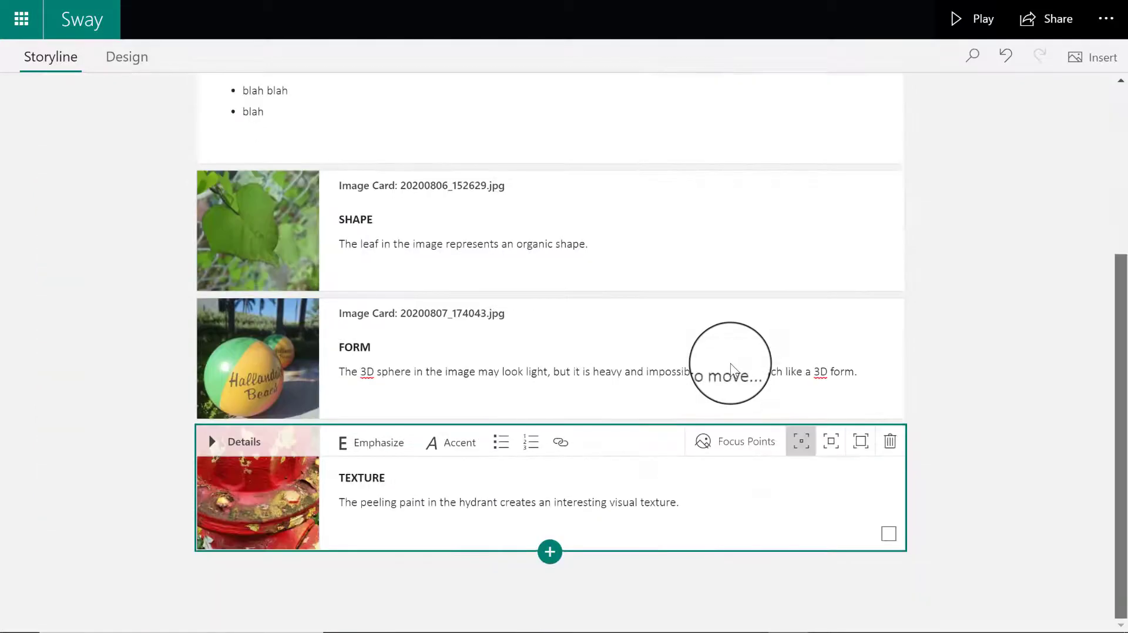
Give the SHAPE, FORM and TEXTURE image cards the middle emphasis level
left_click(738, 245)
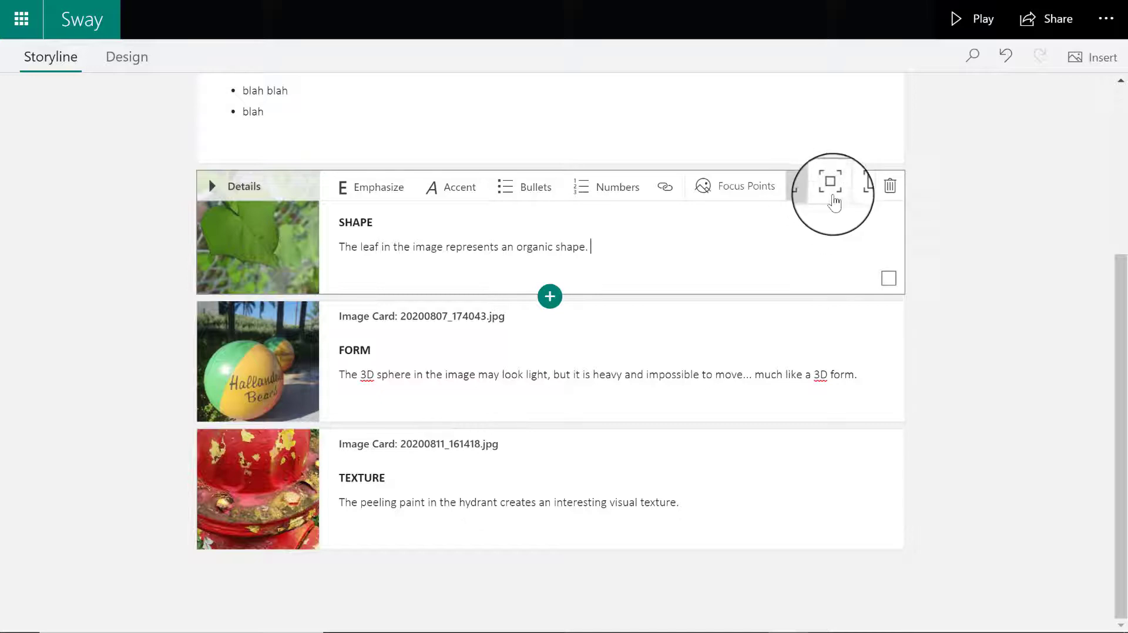
left_click(835, 200)
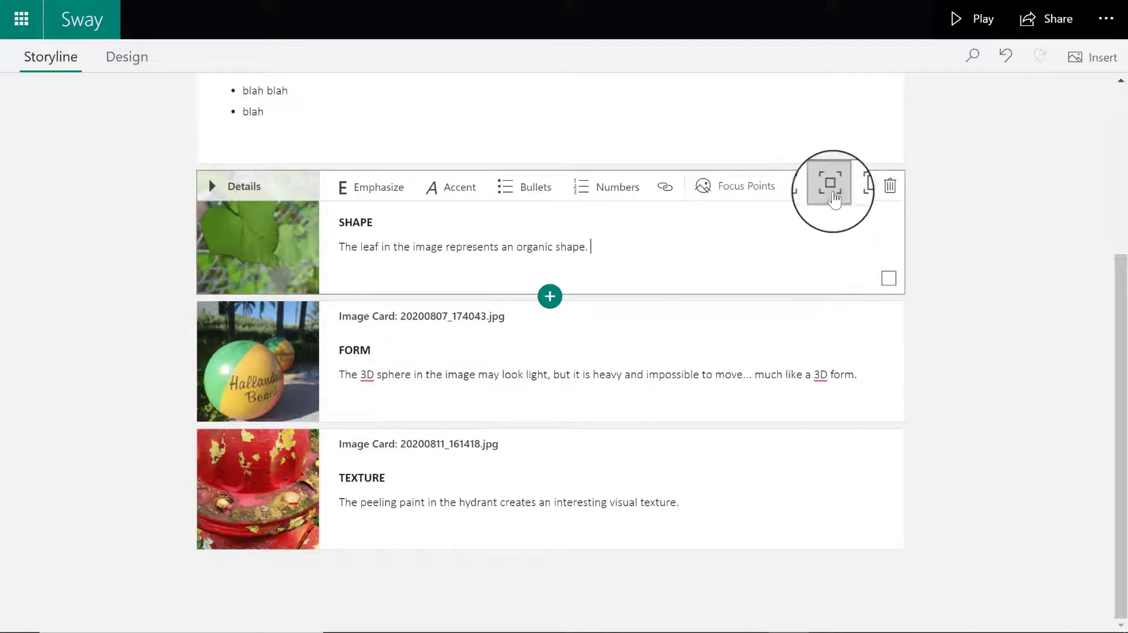
left_click(826, 321)
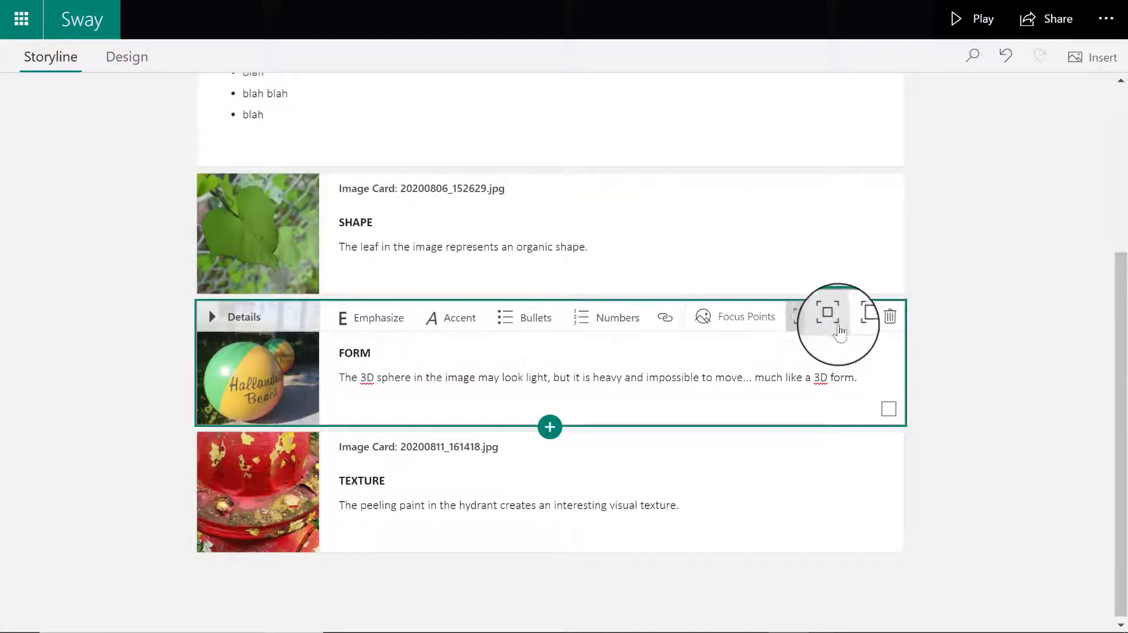
left_click(826, 487)
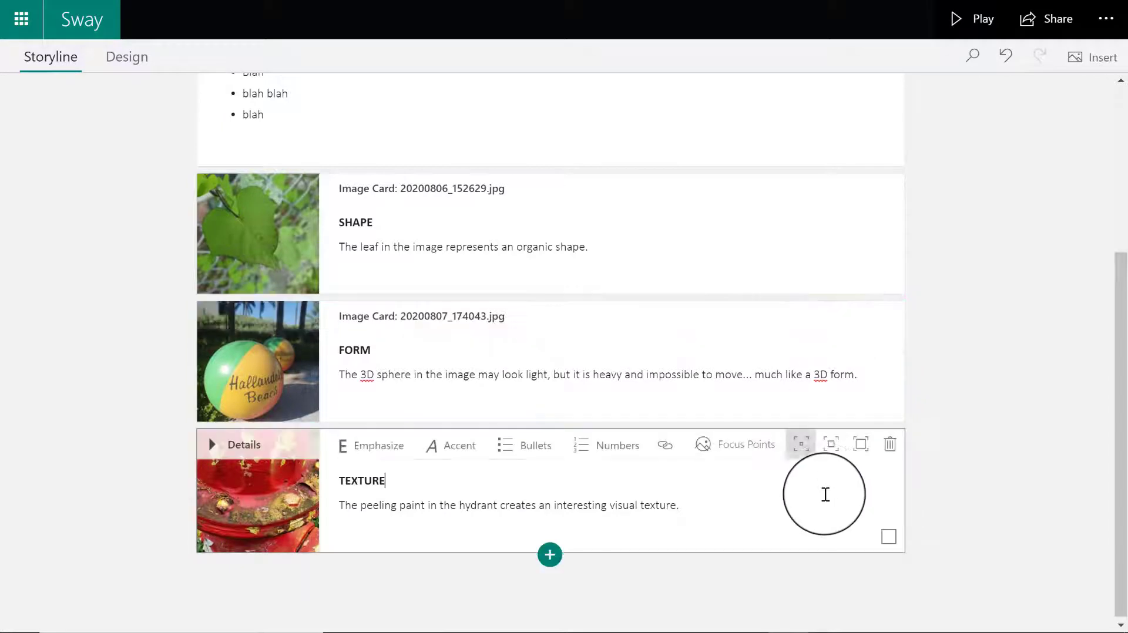
left_click(829, 444)
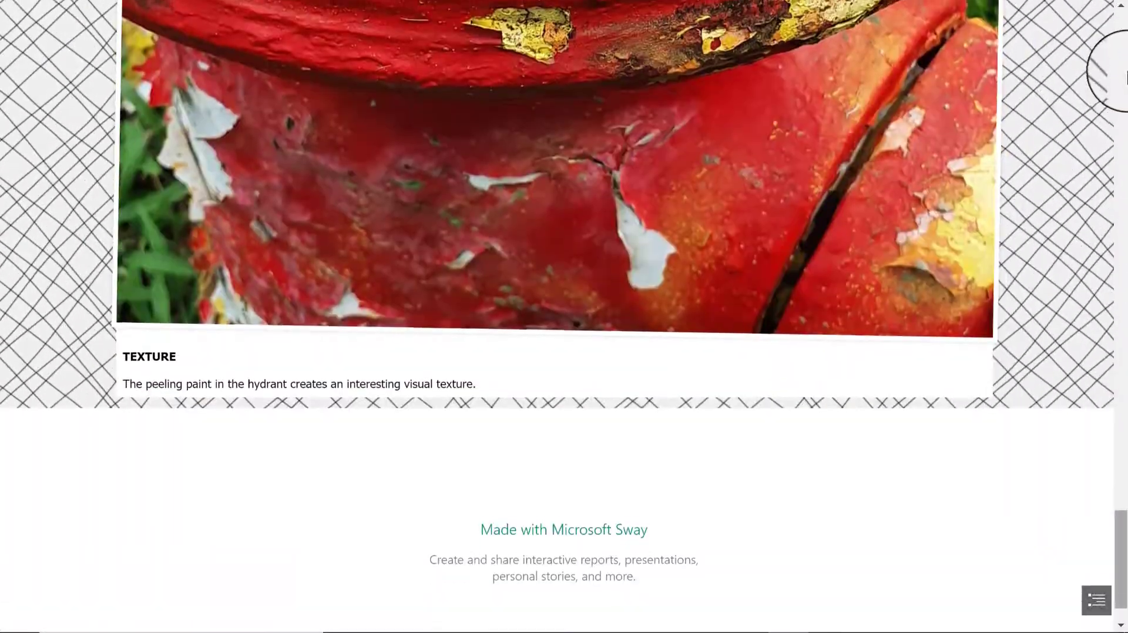
Review the emphasized images in the played Sway, and check the design preview up to the title
scroll(564, 317, "up", 3)
scroll(564, 317, "up", 18)
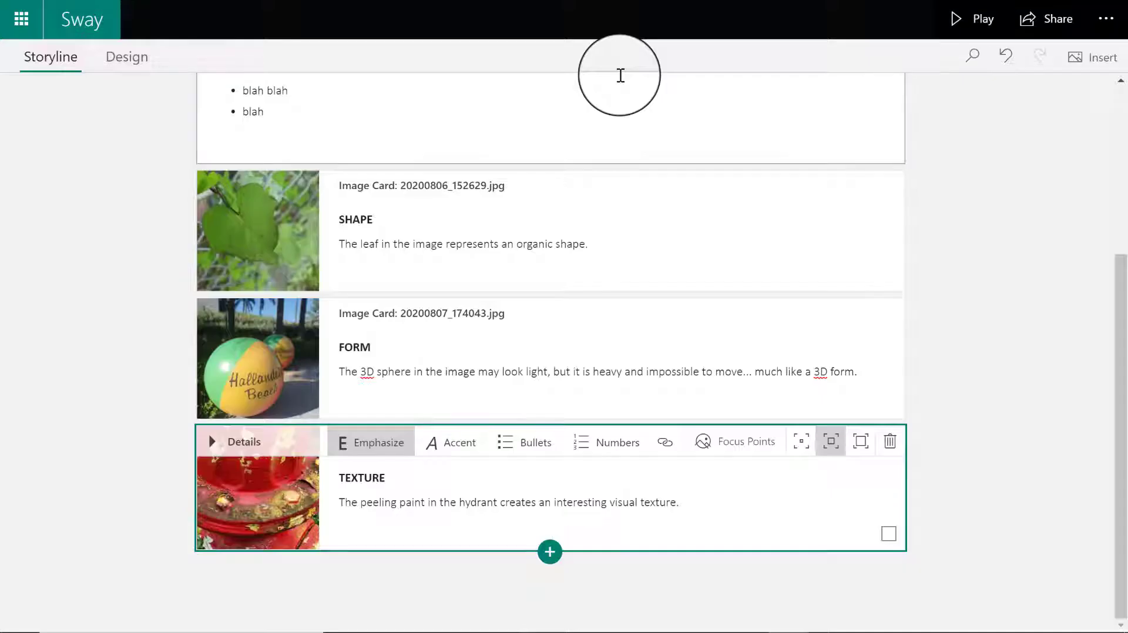
left_click(123, 64)
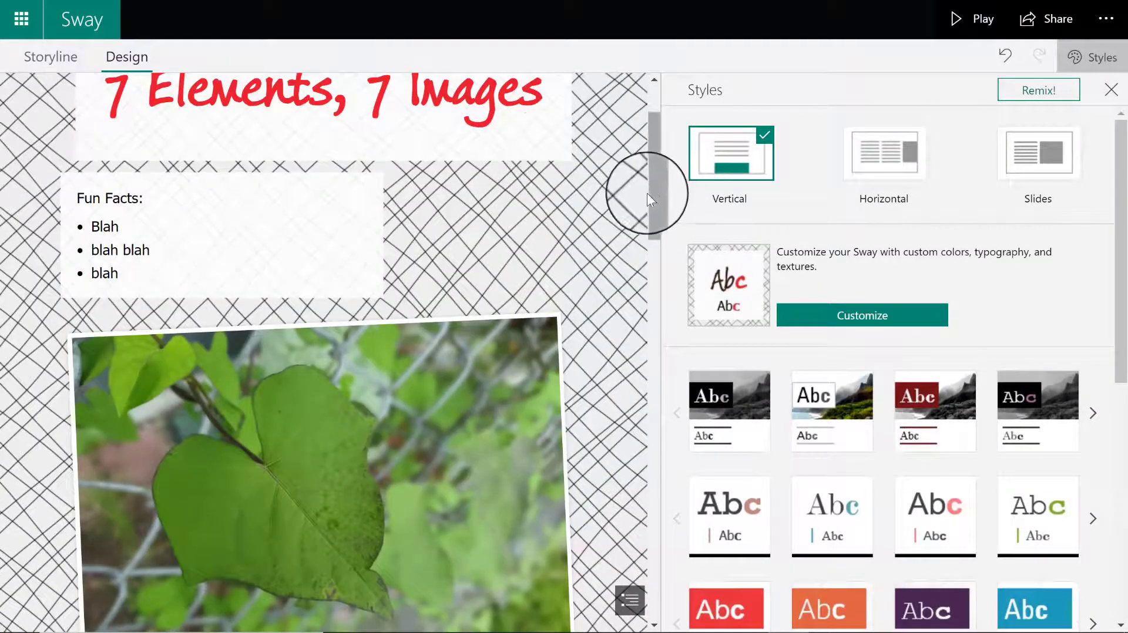
left_click_drag(648, 188, 671, 101)
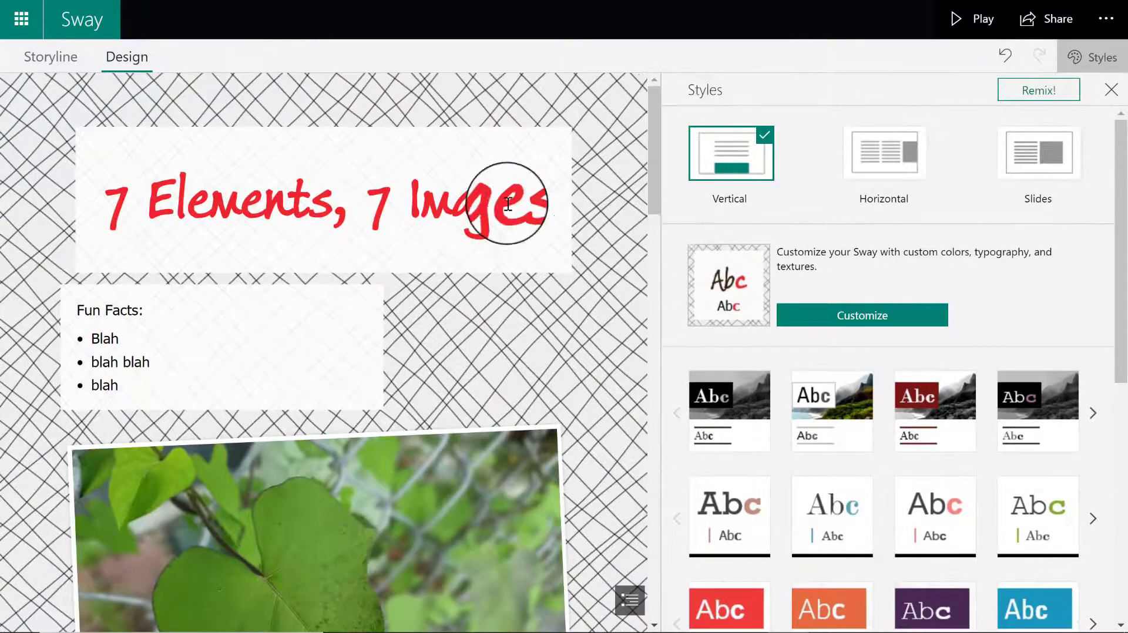
Customize the style's fonts, trying Daytona and Heron with Arial Nova before choosing Kairos Distressed with Georgia Pro
left_click(914, 321)
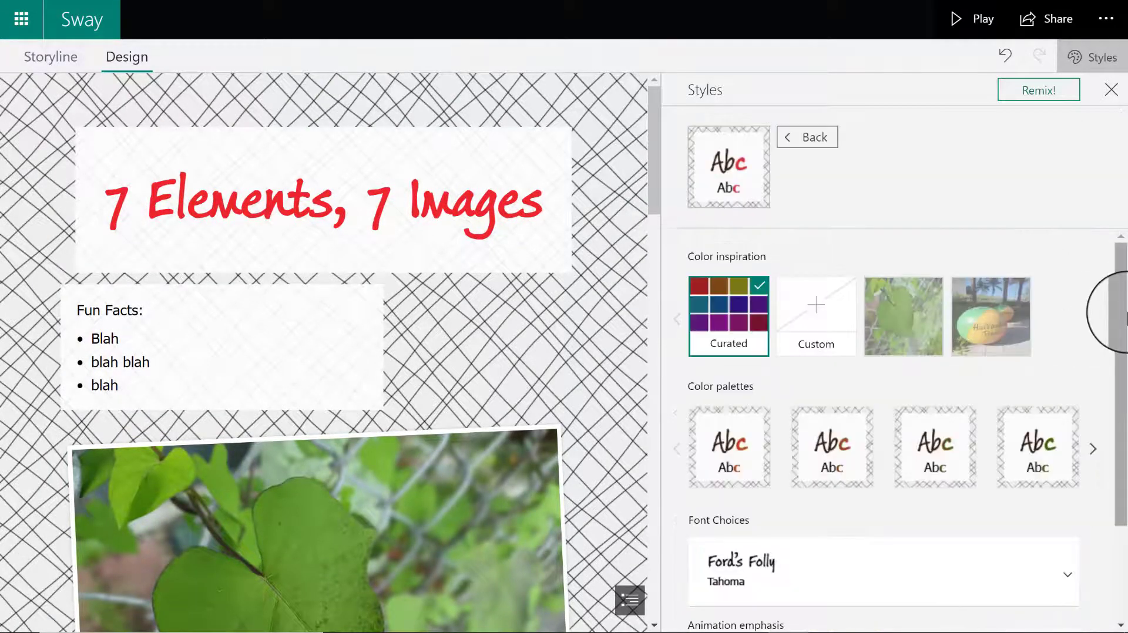
left_click_drag(1113, 301, 1120, 453)
left_click(1068, 444)
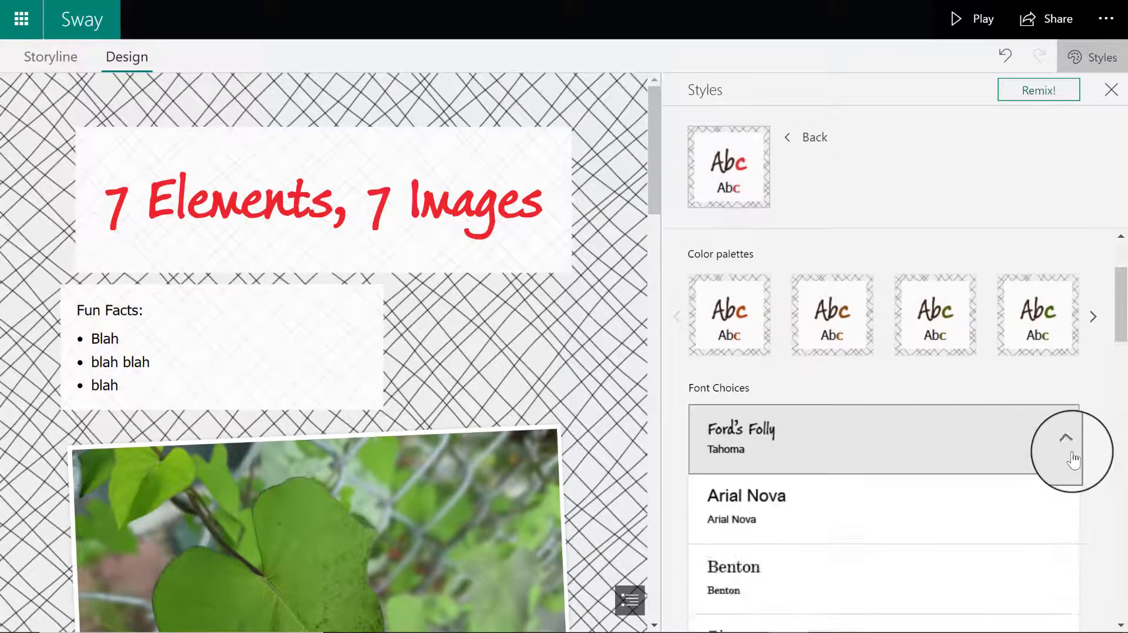
left_click(901, 373)
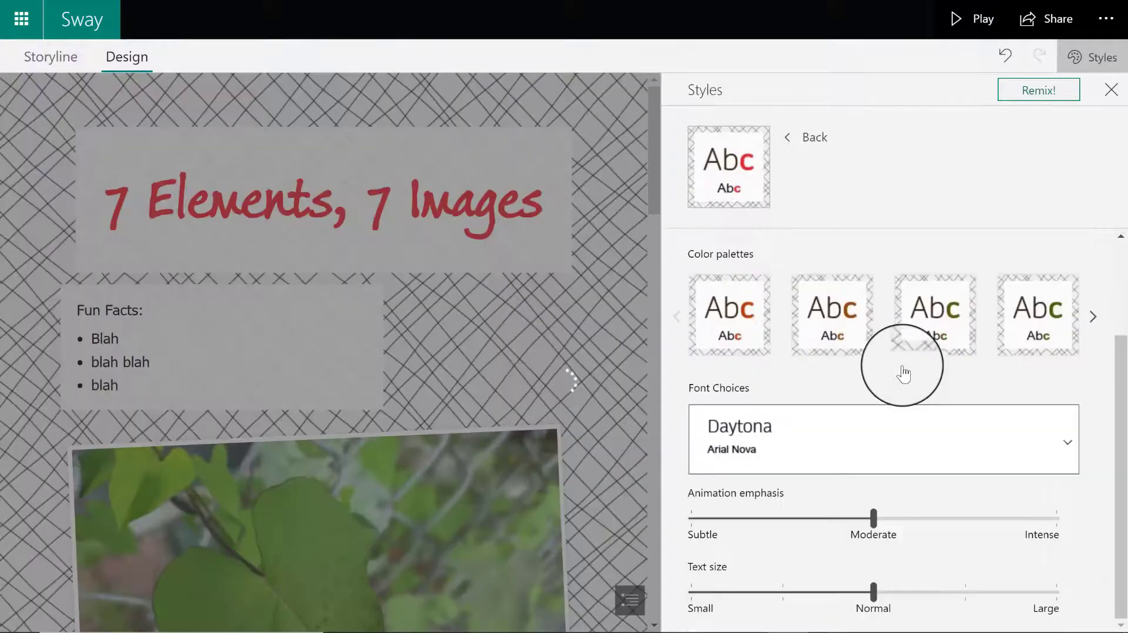
left_click(998, 446)
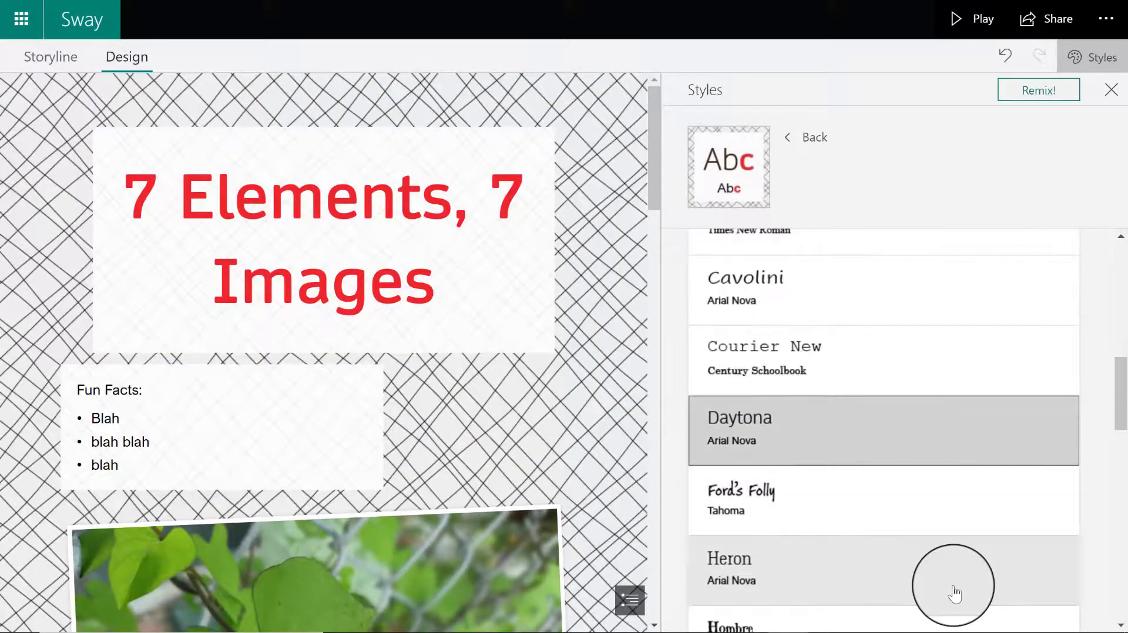
left_click(953, 582)
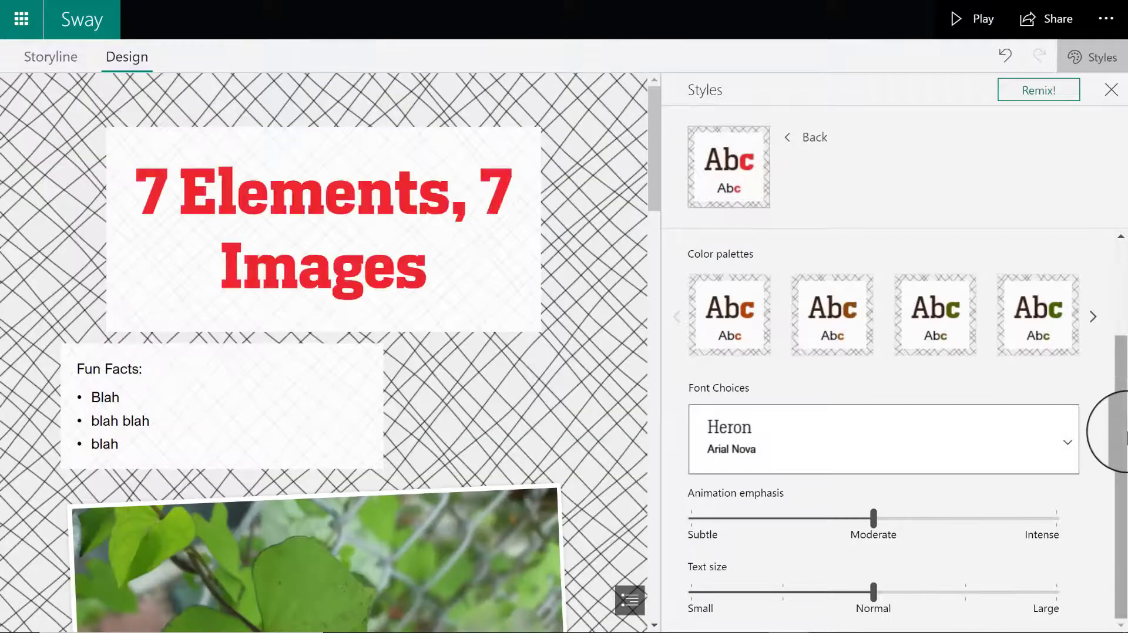
left_click(1010, 453)
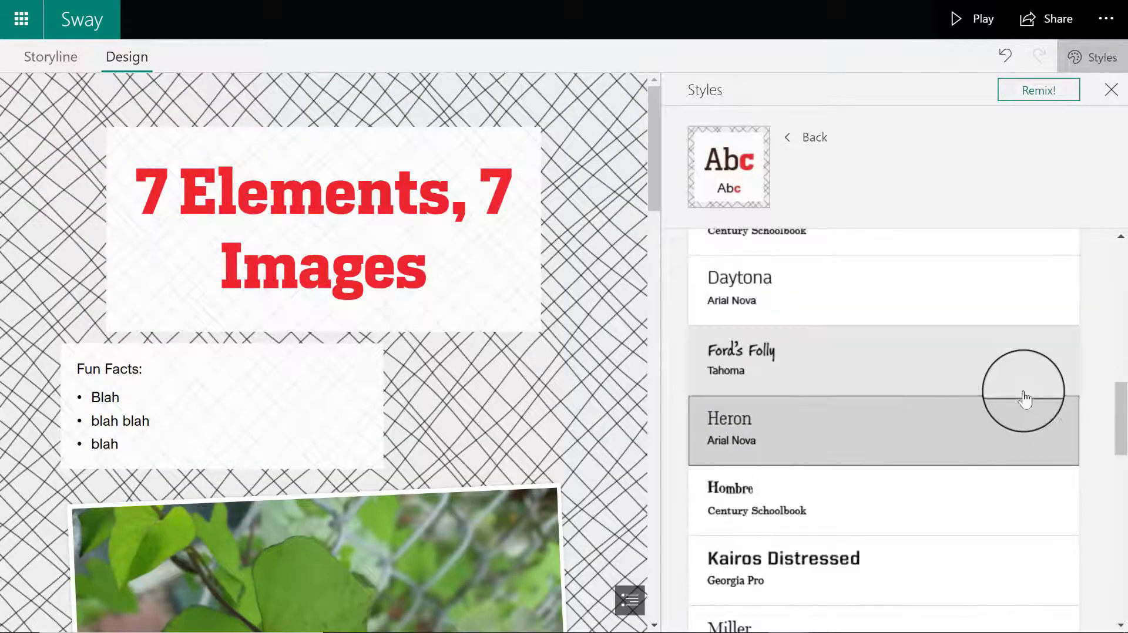
left_click(886, 569)
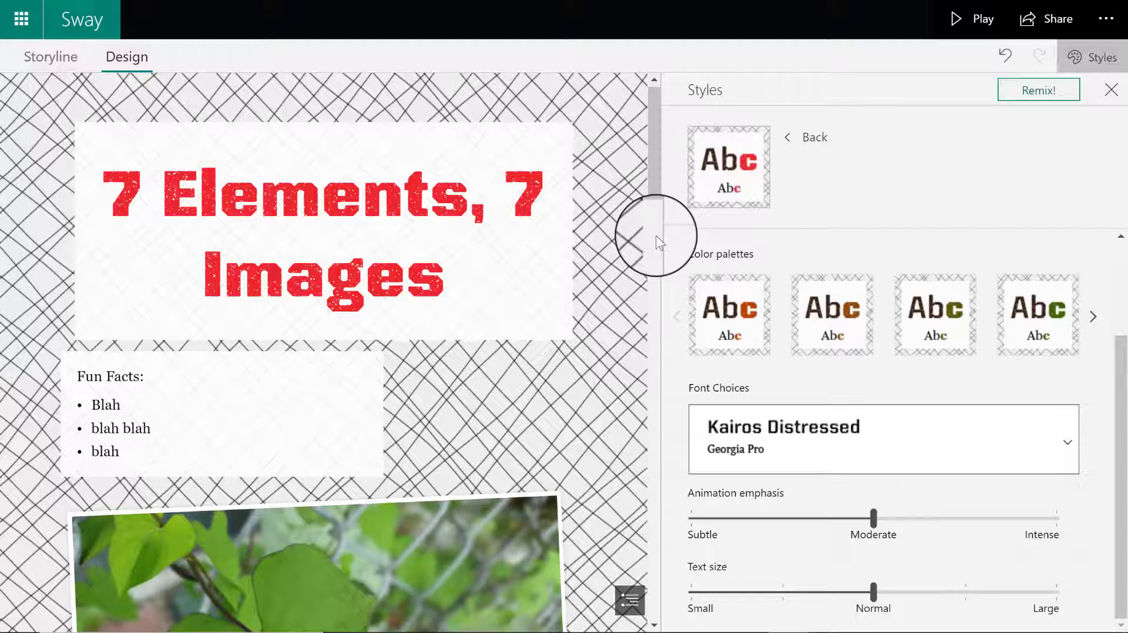
Share the Sway with anyone with a link, keep the invitation at view, and select the sharing link
left_click(1068, 23)
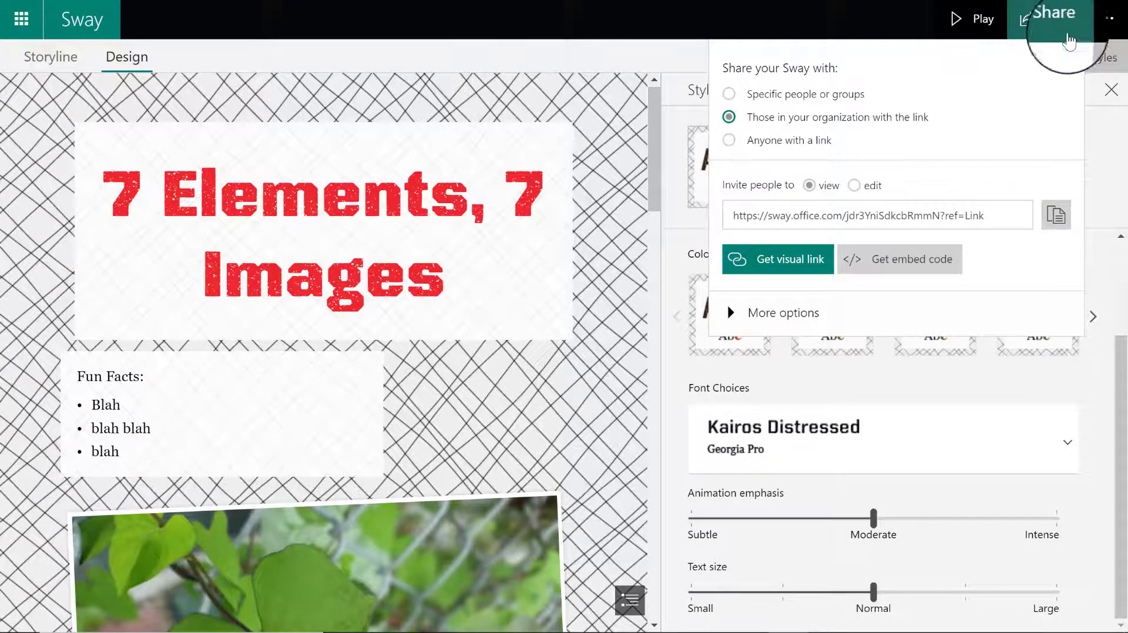
left_click(727, 145)
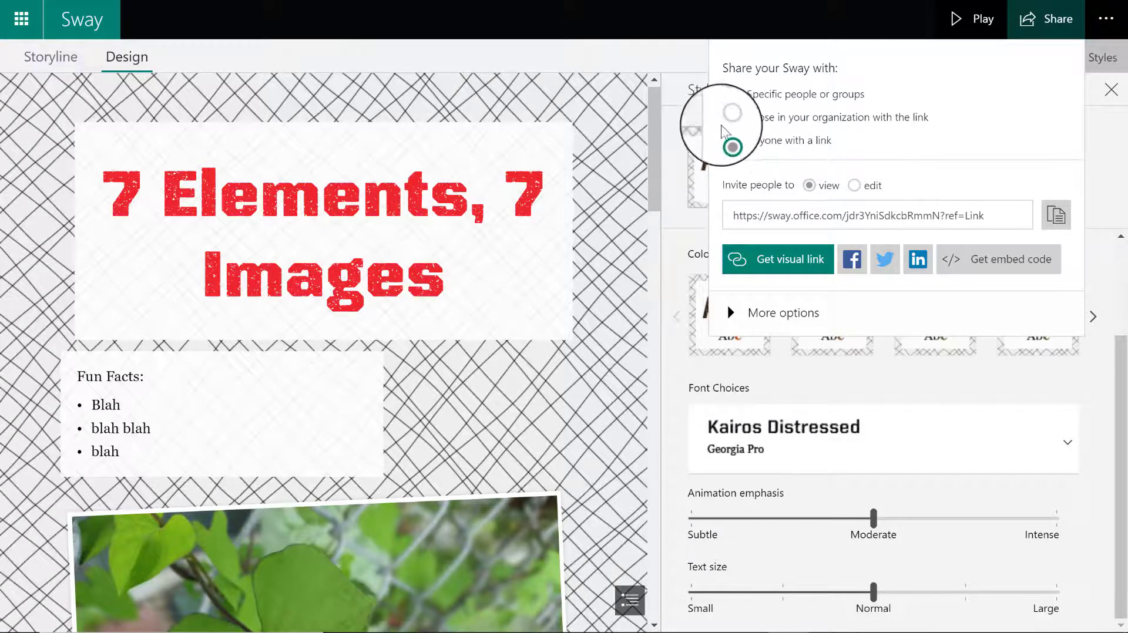
left_click(1006, 216)
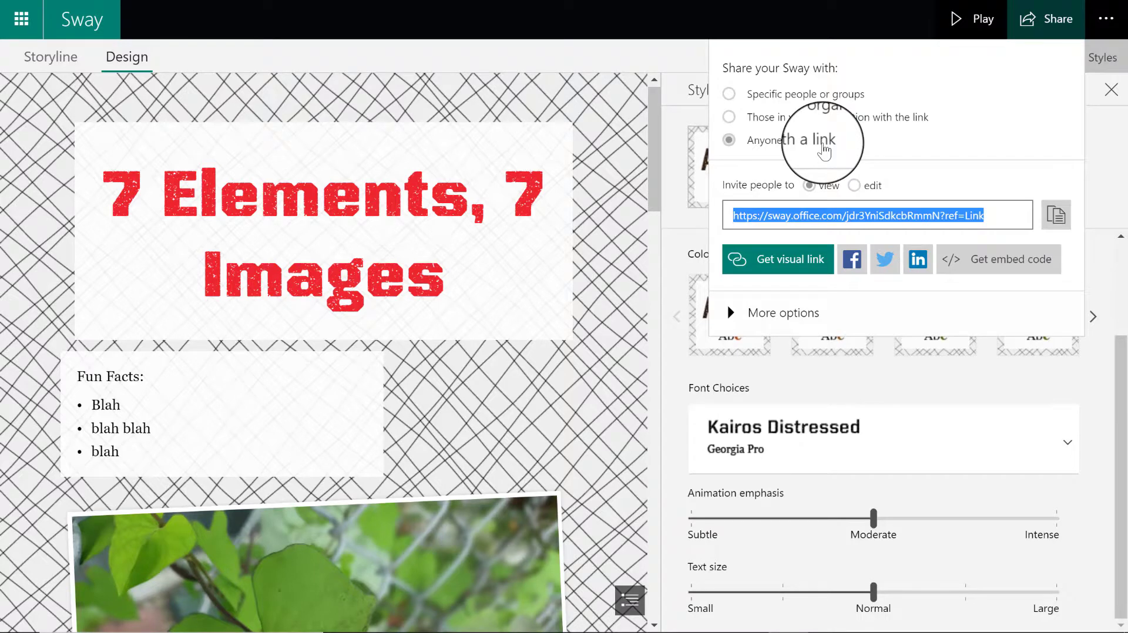
left_click(1105, 159)
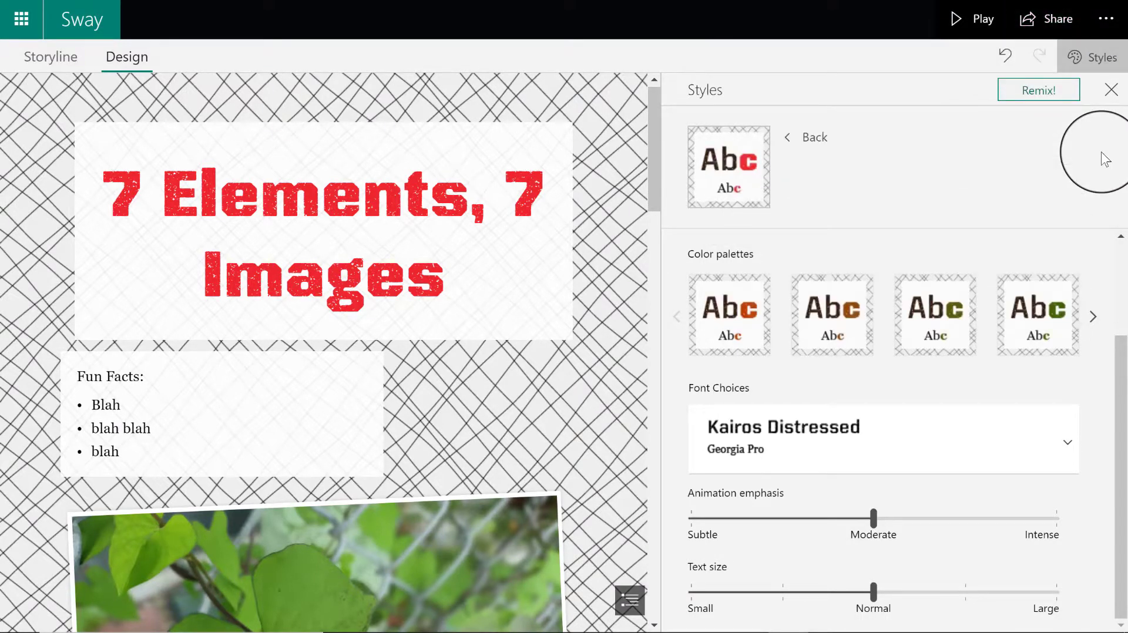